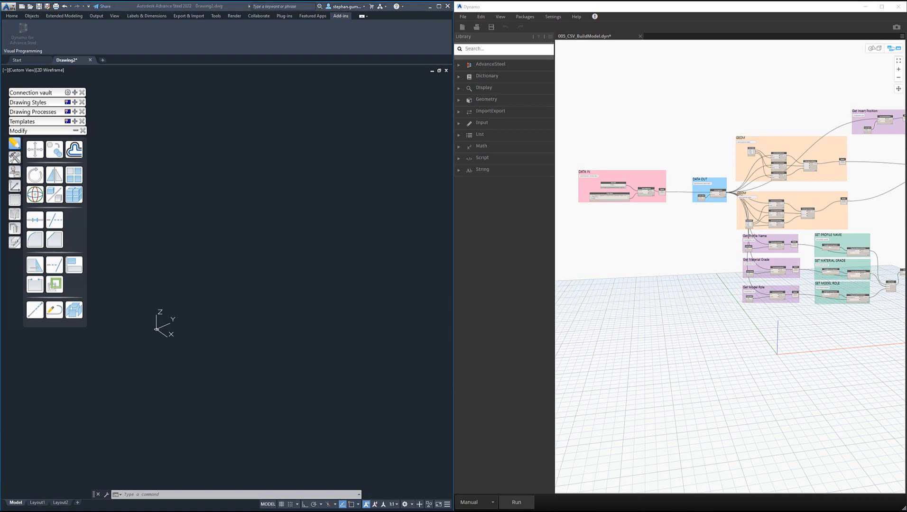
- Review the start and end coordinate, Profile, Material and ModelRole columns of the DynamicInput workbook in Excel, and minimise it
drag(0, 306, 429, 142)
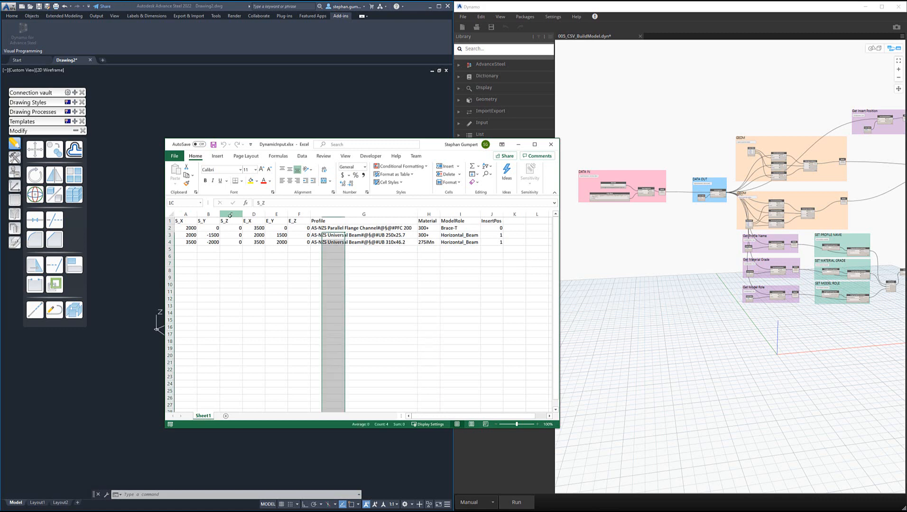
drag(231, 214, 186, 214)
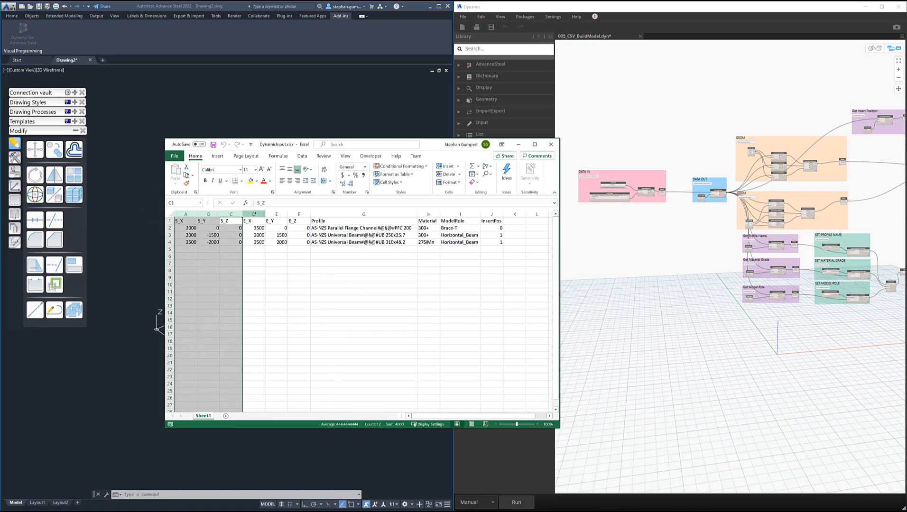
drag(255, 214, 291, 216)
click(374, 275)
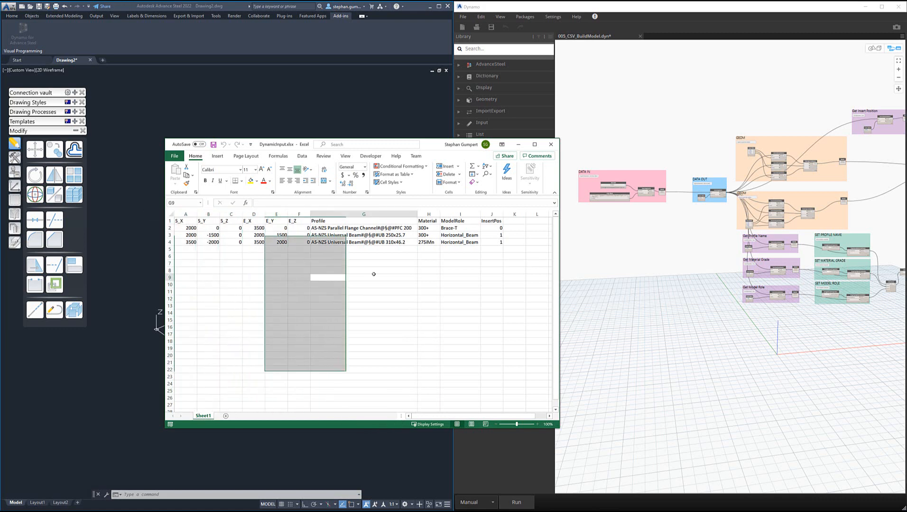
click(372, 214)
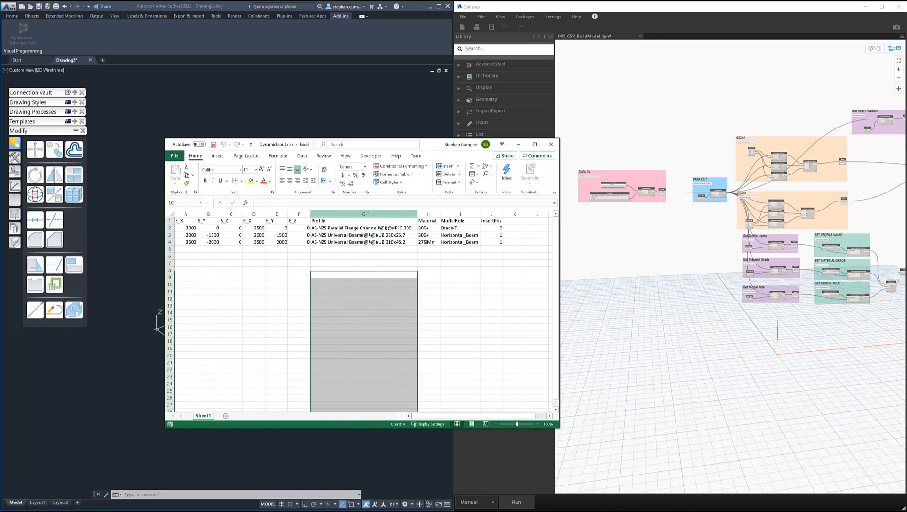
click(426, 214)
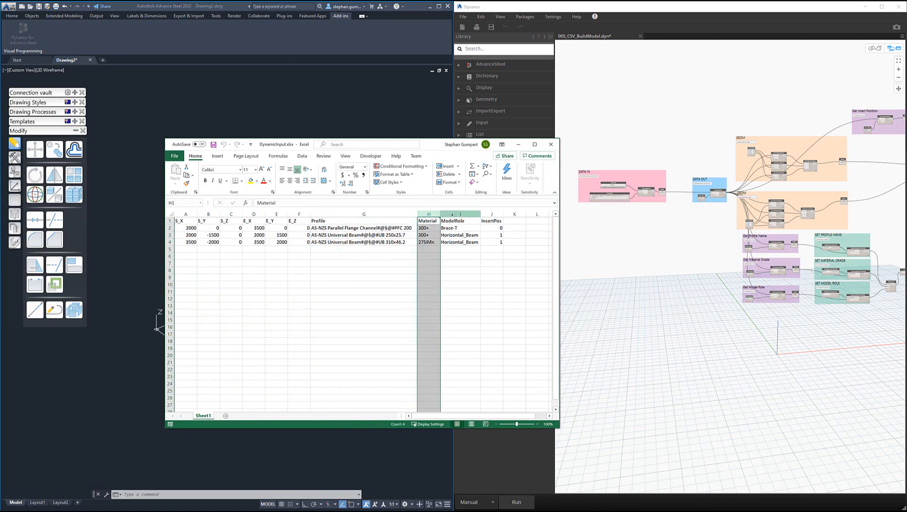
click(452, 215)
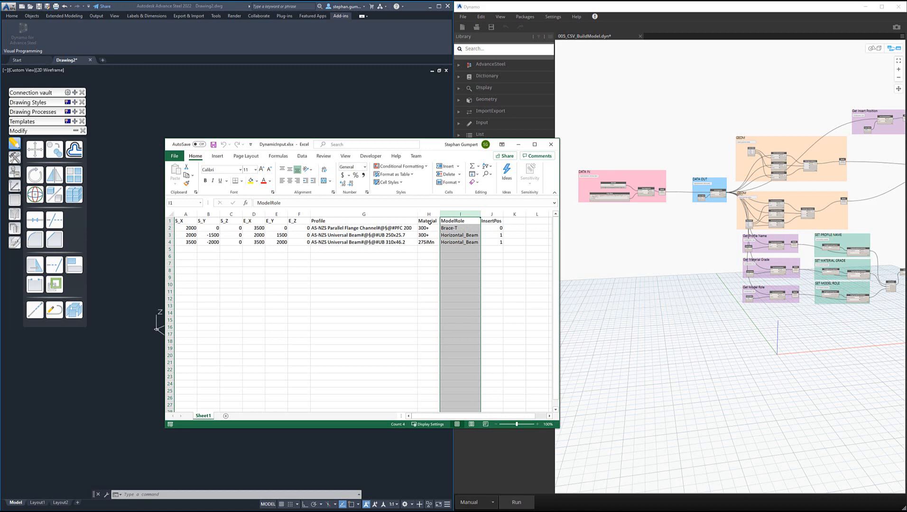
click(519, 145)
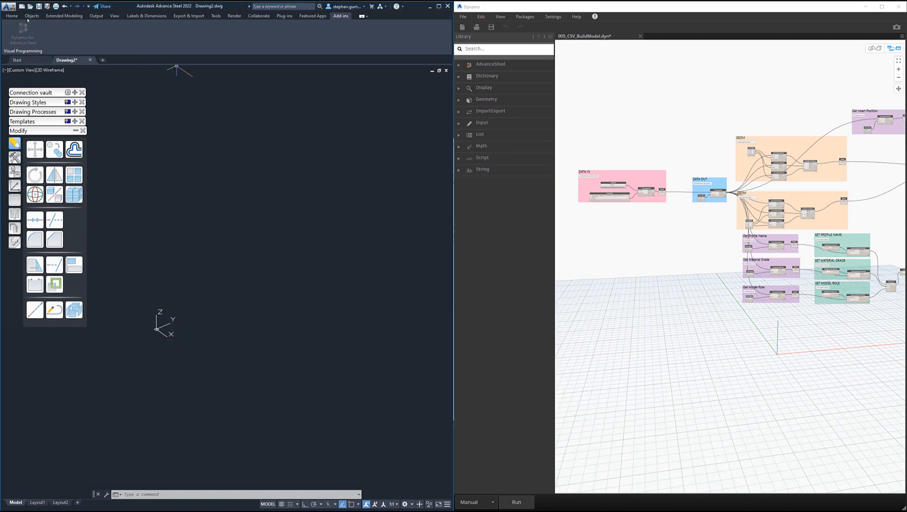
- In the Advance Steel Management Tools table editor, filter for "Role", open AstorBase's ModelRole table and sort it by RunName
click(12, 16)
mouse_move(375, 31)
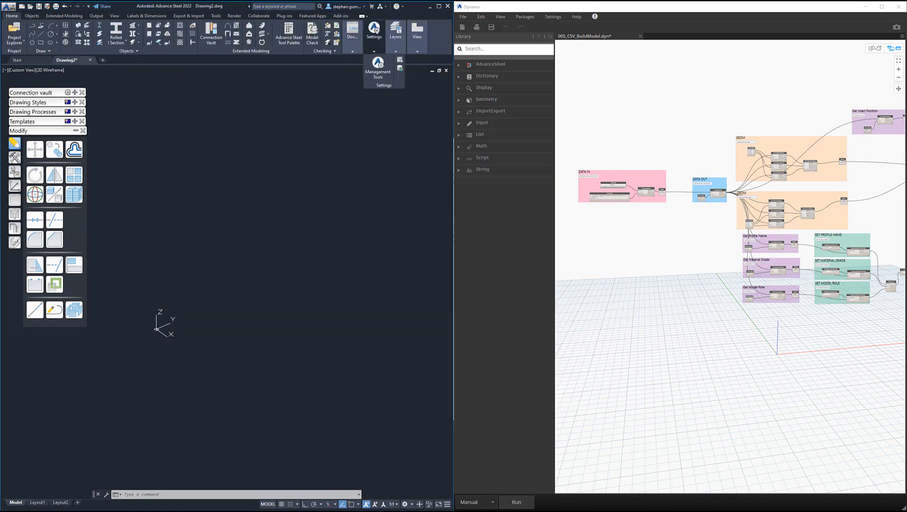
click(377, 69)
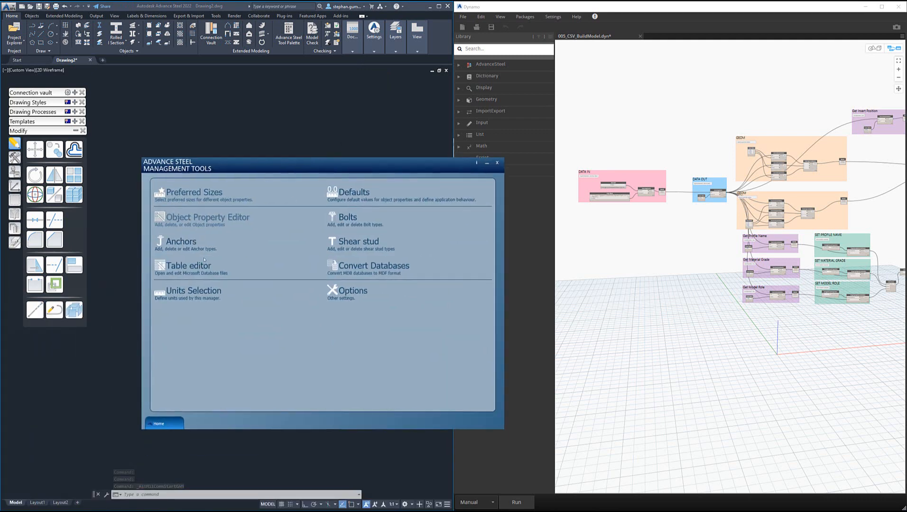
click(202, 265)
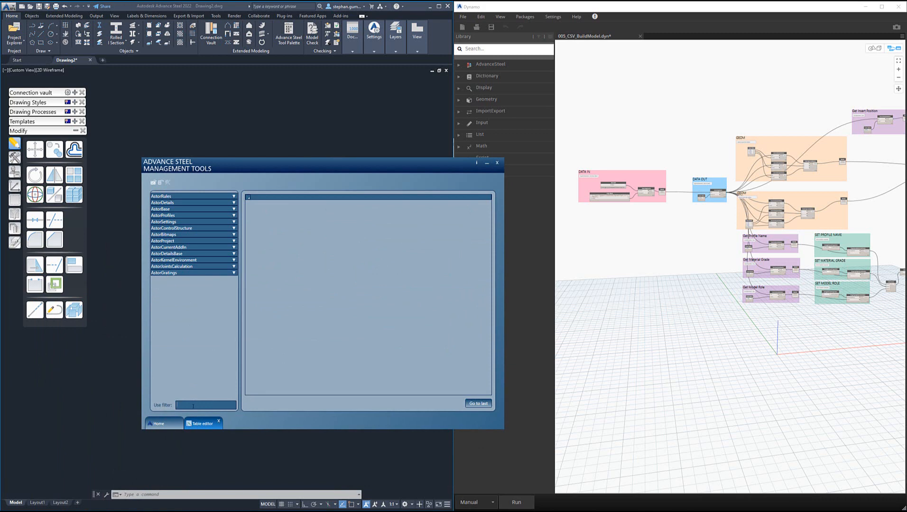
text(Role)
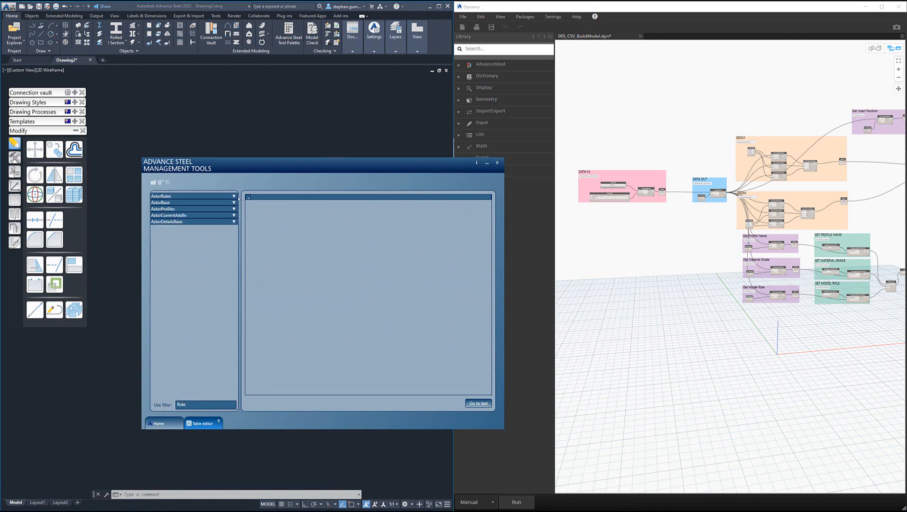
click(233, 203)
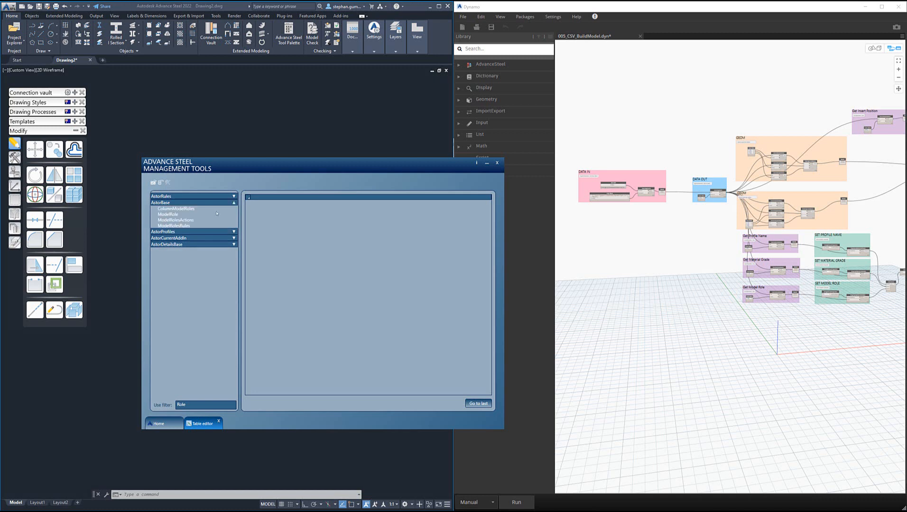
click(172, 215)
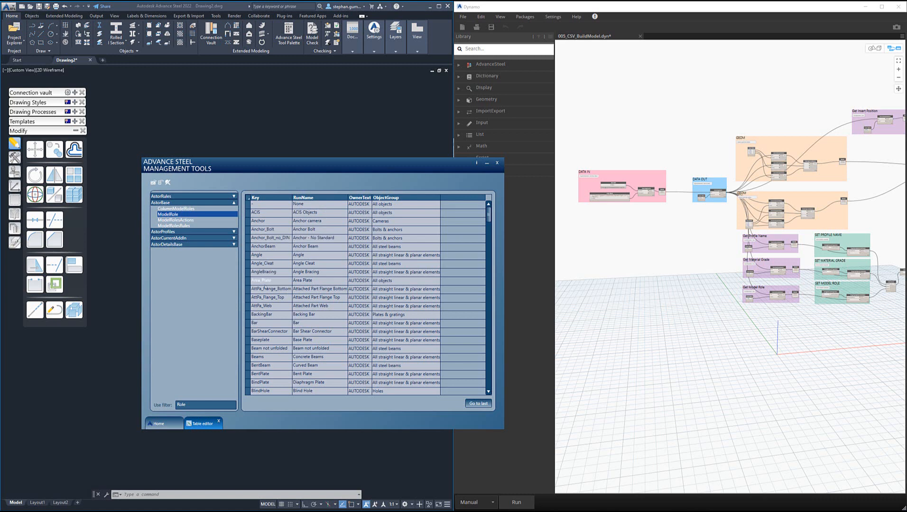
click(318, 199)
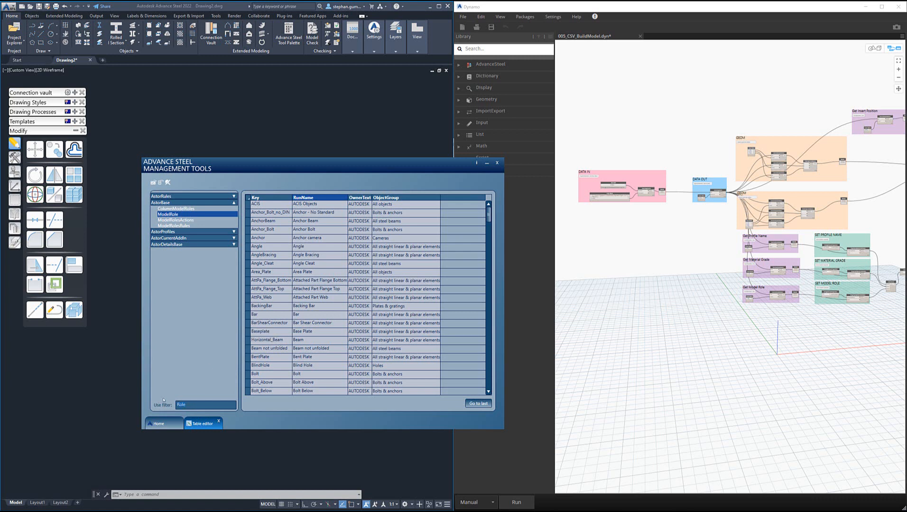
- Filter the tables for "Mater", view the Material table in AstorBase and close the Management Tools
key(BackSpace)
key(BackSpace)
key(BackSpace)
key(BackSpace)
text(Mater)
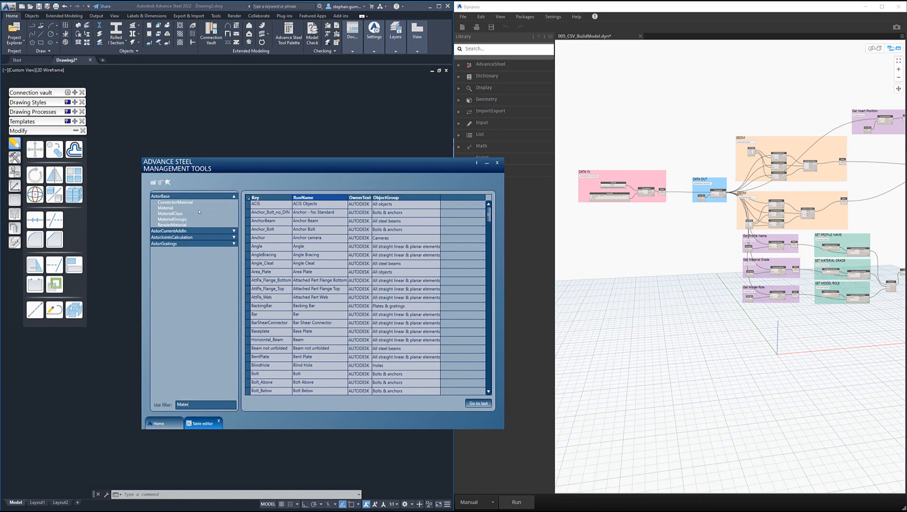
click(185, 209)
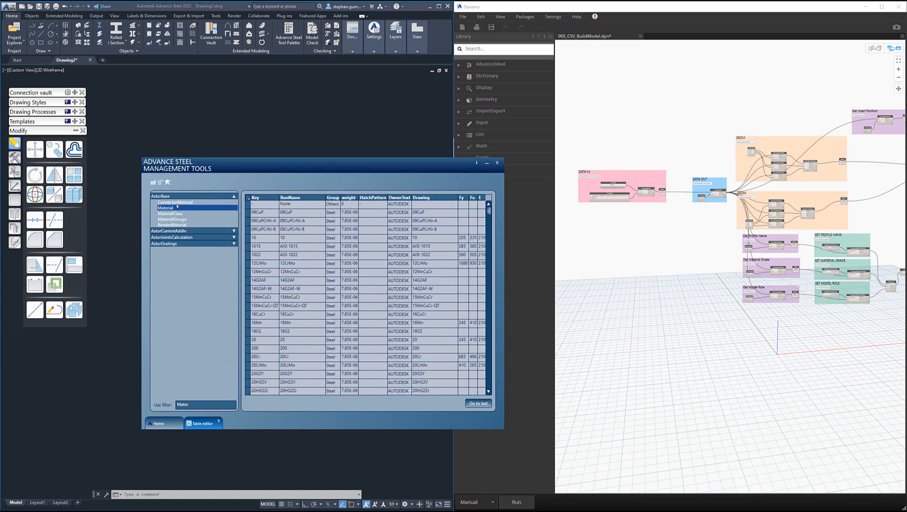
click(259, 213)
click(497, 162)
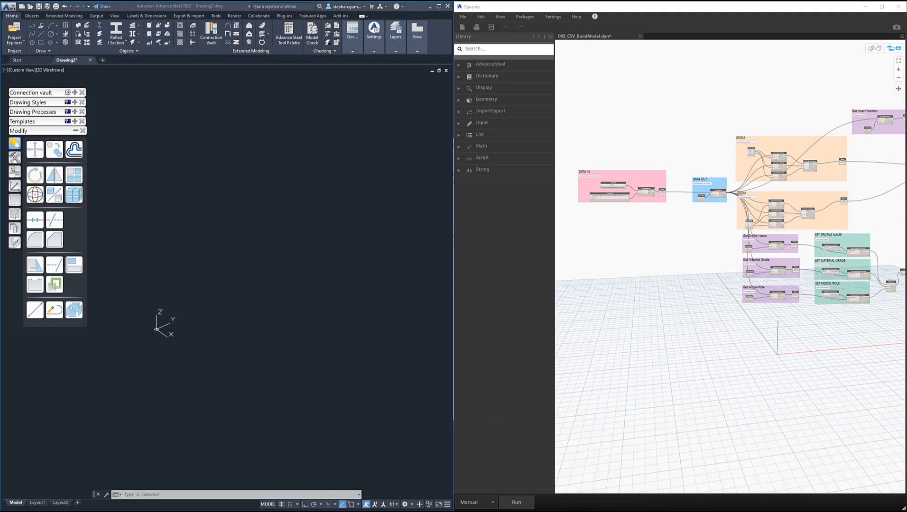
- Switch back to the Excel workbook, check the ModelRole and InsertPos entries of the beams and close it
key(alt+Tab)
click(412, 256)
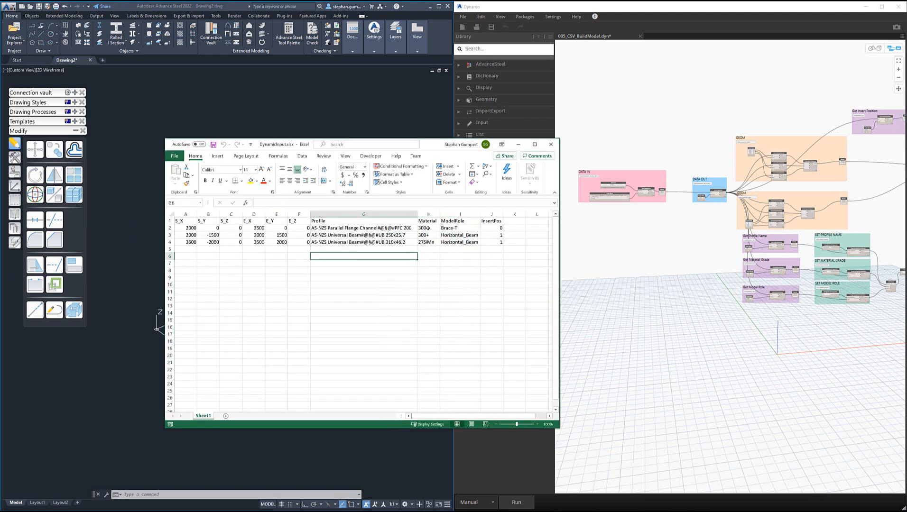
click(452, 236)
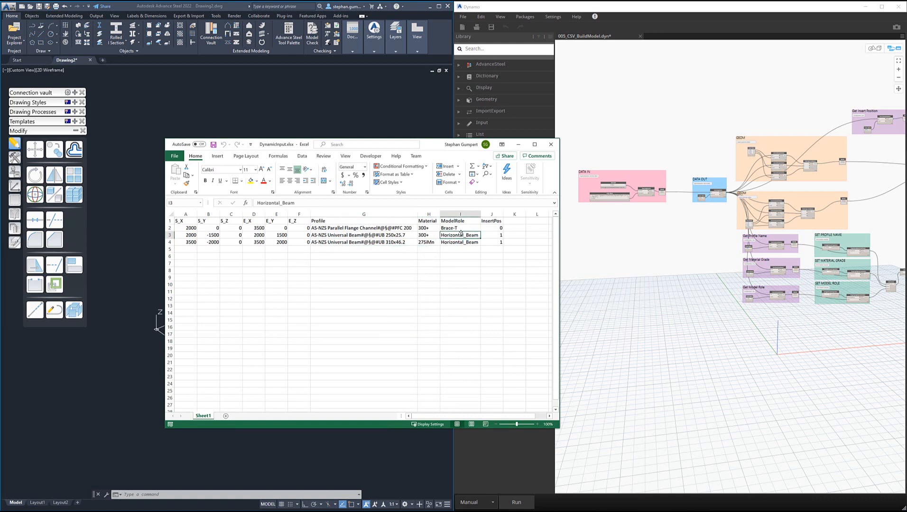
click(486, 229)
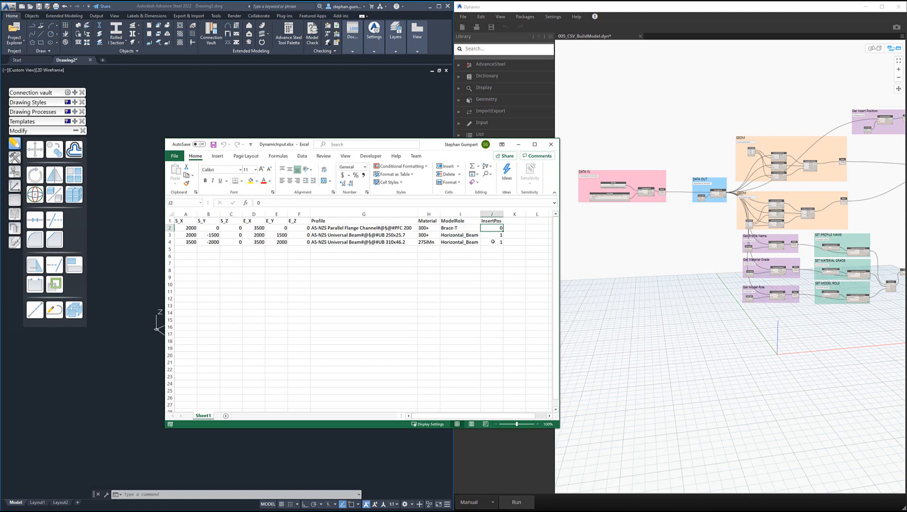
click(551, 144)
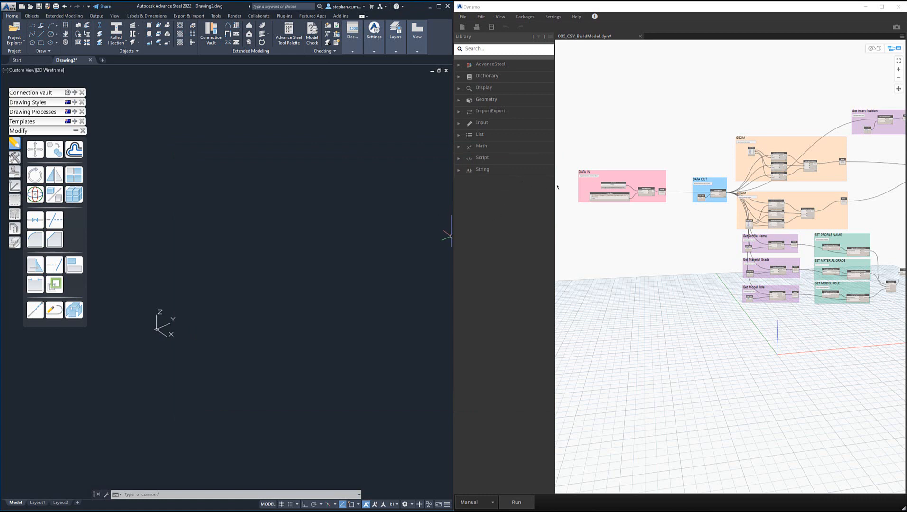
- Inspect the DATA IN group in Dynamo and search the available nodes for "Data.Import" without placing one
click(590, 230)
scroll(590, 217, up, 6)
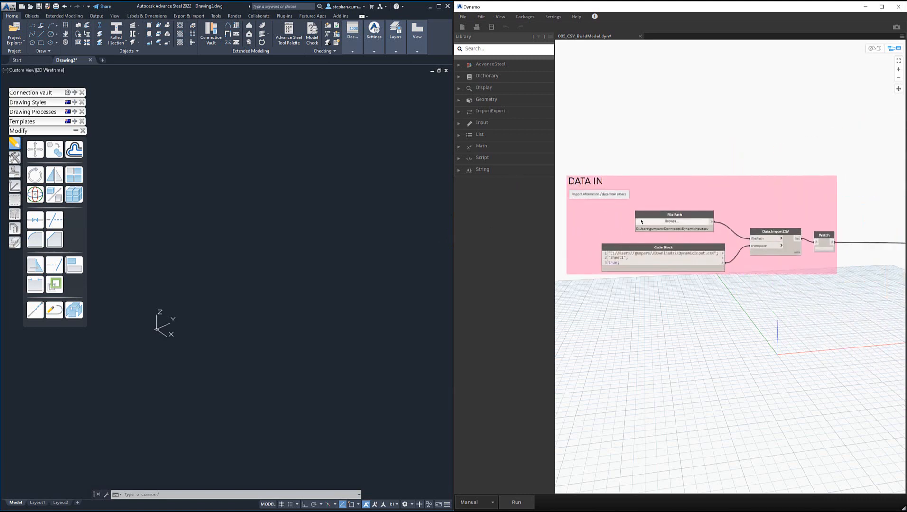
scroll(735, 184, up, 3)
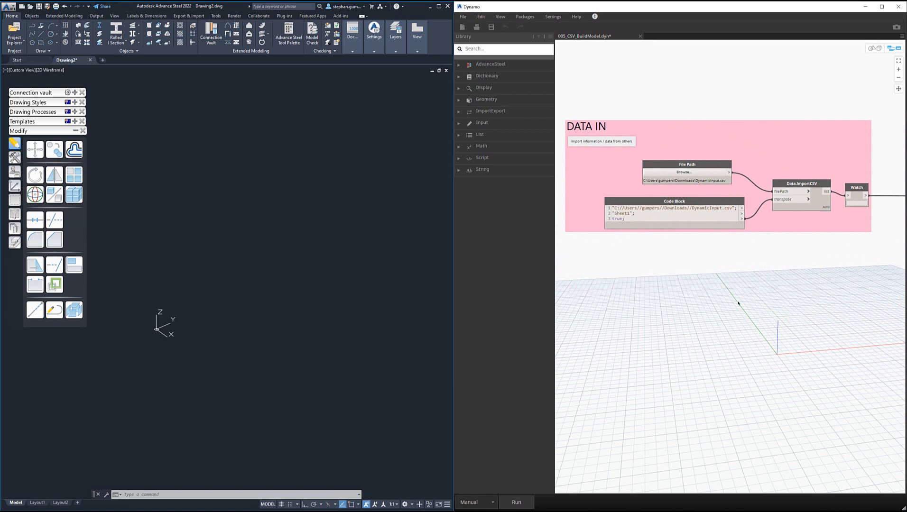
right_click(703, 279)
text(D)
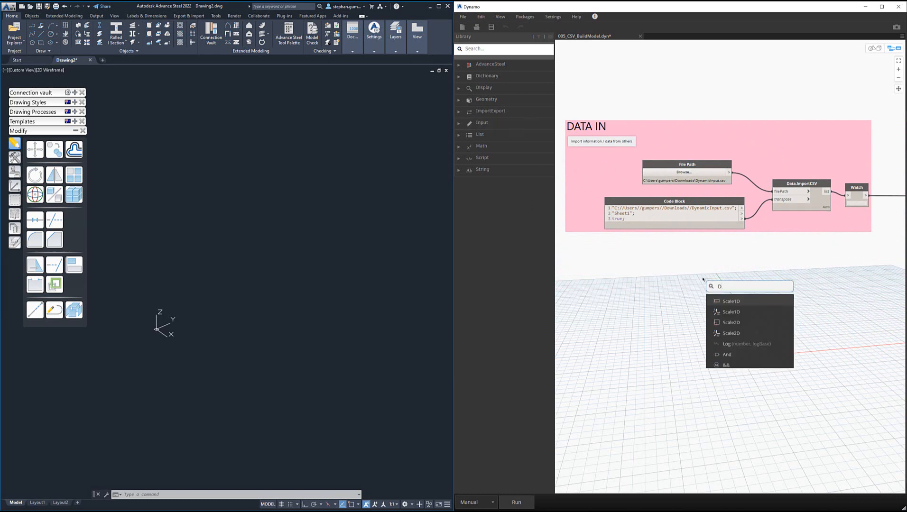
text(ata.Import)
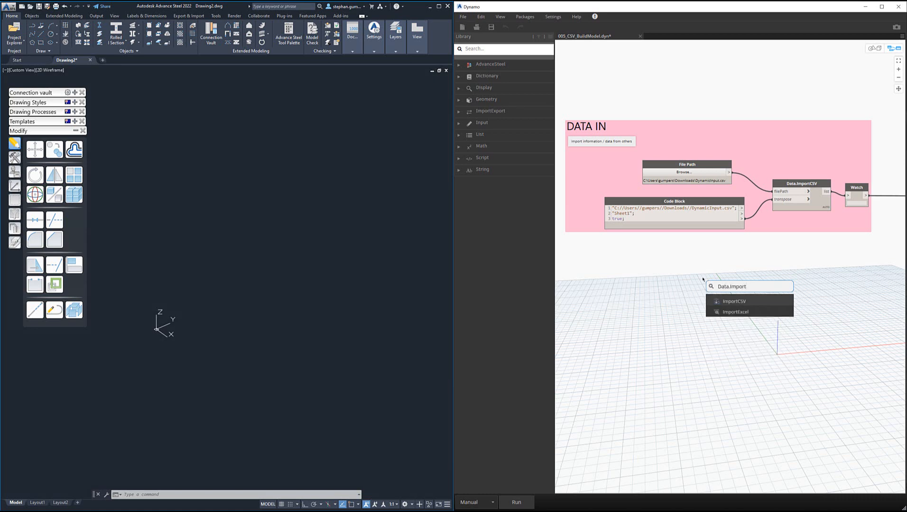
key(Escape)
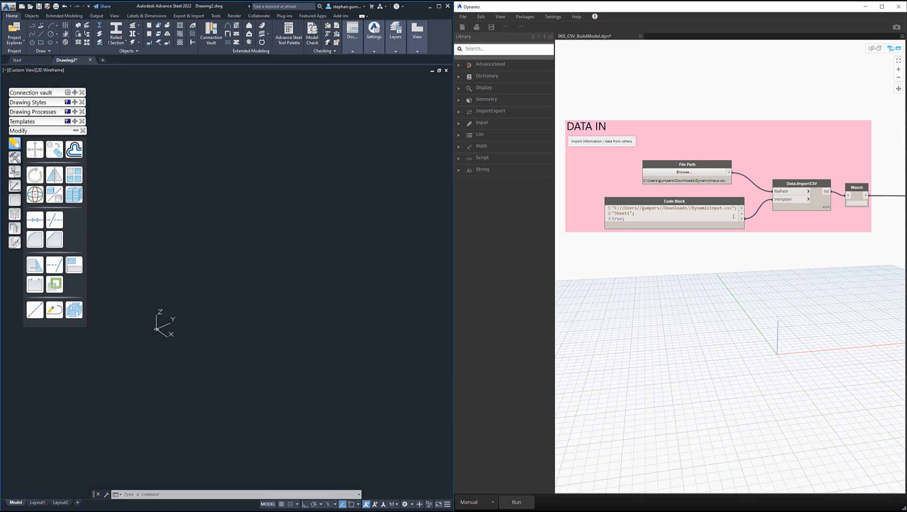
- Examine the Data.ImportCSV inputs and the DATA OUT group's List.DropItems node alongside the DynamicInput spreadsheet
mouse_move(737, 207)
mouse_move(758, 197)
middle_drag(858, 290, 814, 288)
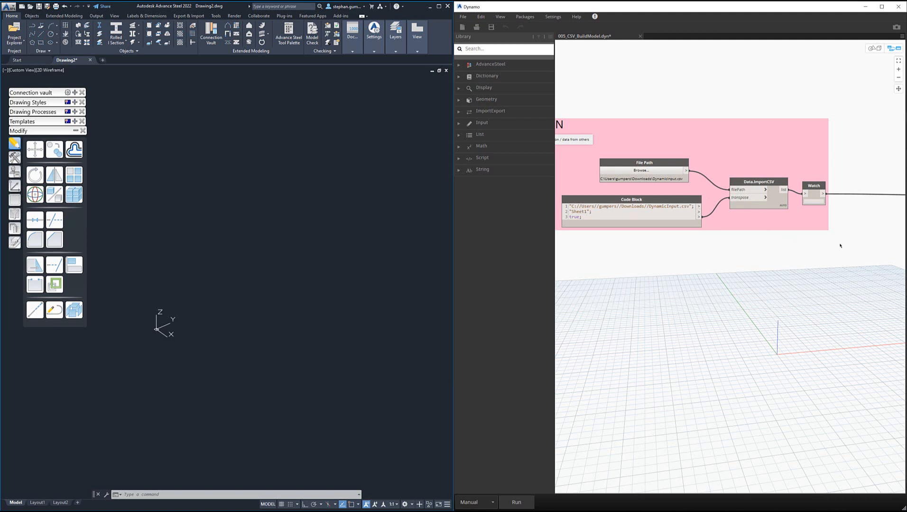
middle_drag(841, 246, 524, 259)
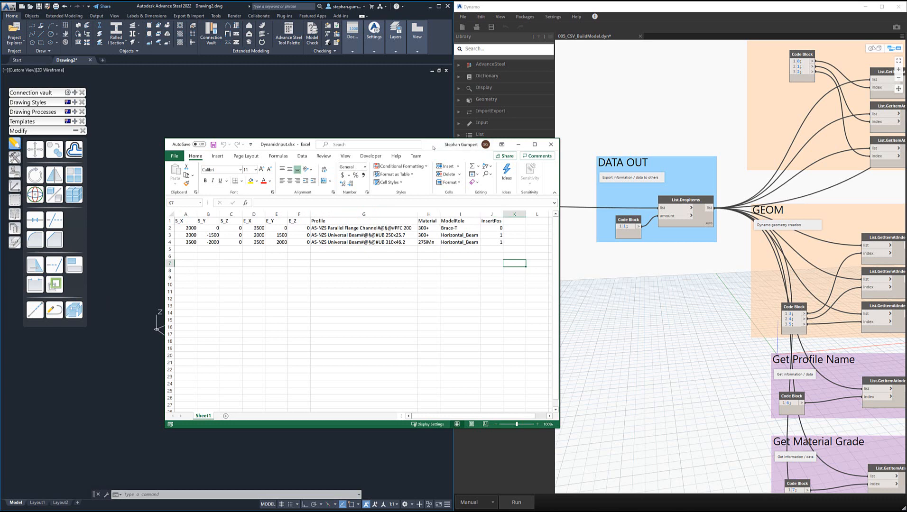
key(super+Left)
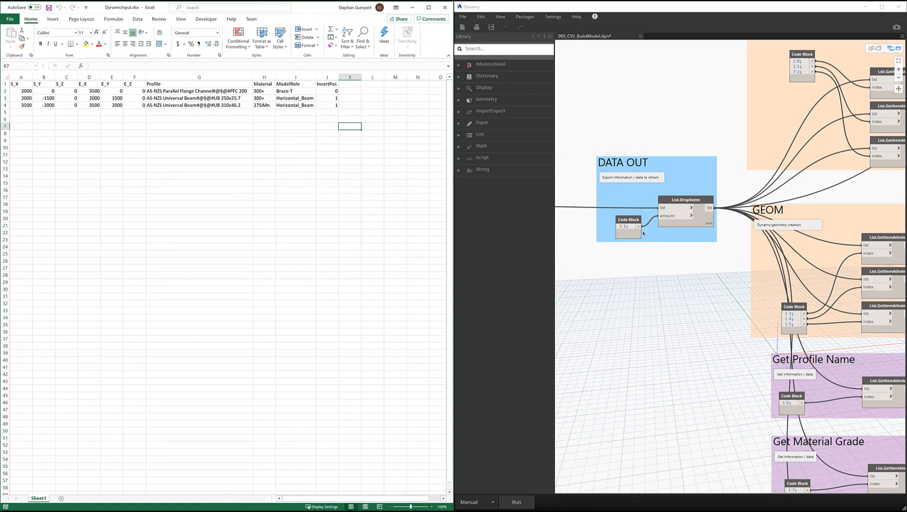
mouse_move(628, 232)
mouse_move(696, 207)
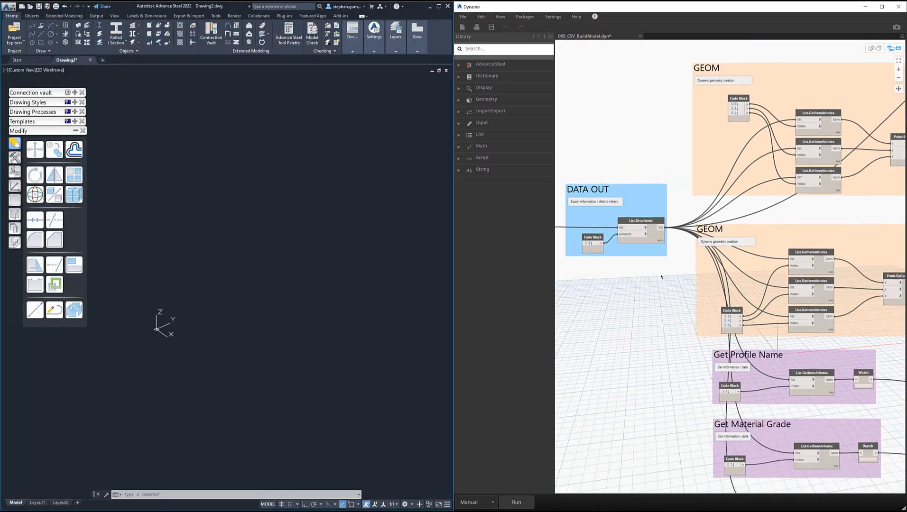
- Compare the index code blocks in the GEOM, Get Profile Name, Get Material Grade and Get Model Role groups with the spreadsheet columns
middle_drag(661, 277, 591, 310)
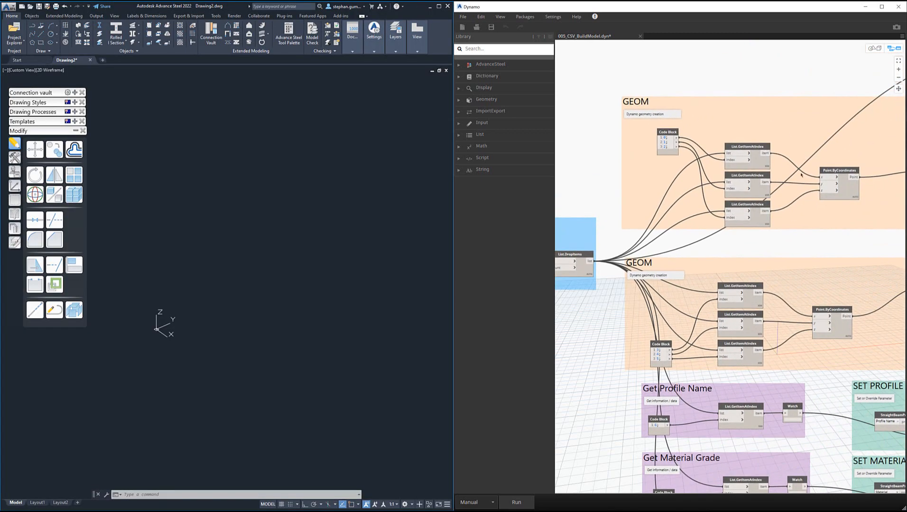
middle_drag(810, 181, 769, 181)
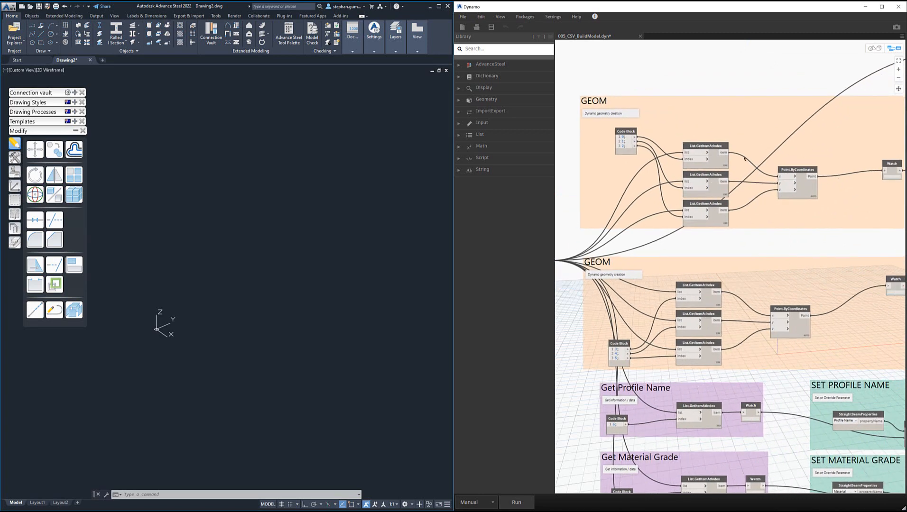
mouse_move(626, 141)
mouse_move(620, 350)
key(alt+Tab)
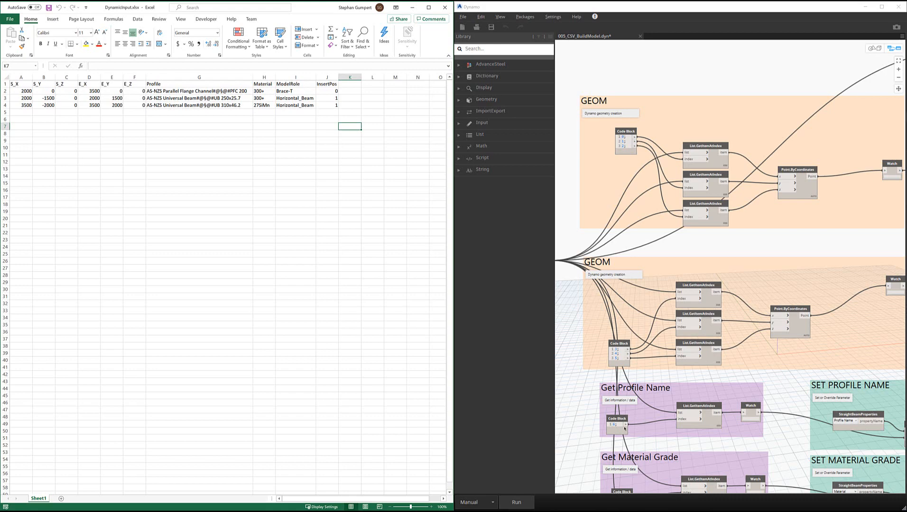
mouse_move(617, 425)
middle_drag(589, 422, 601, 328)
middle_drag(586, 374, 580, 328)
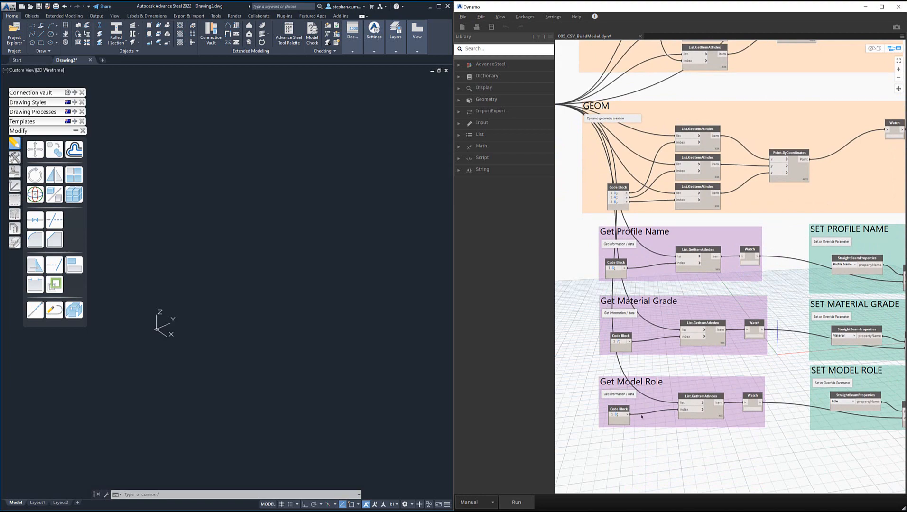
scroll(643, 409, down, 5)
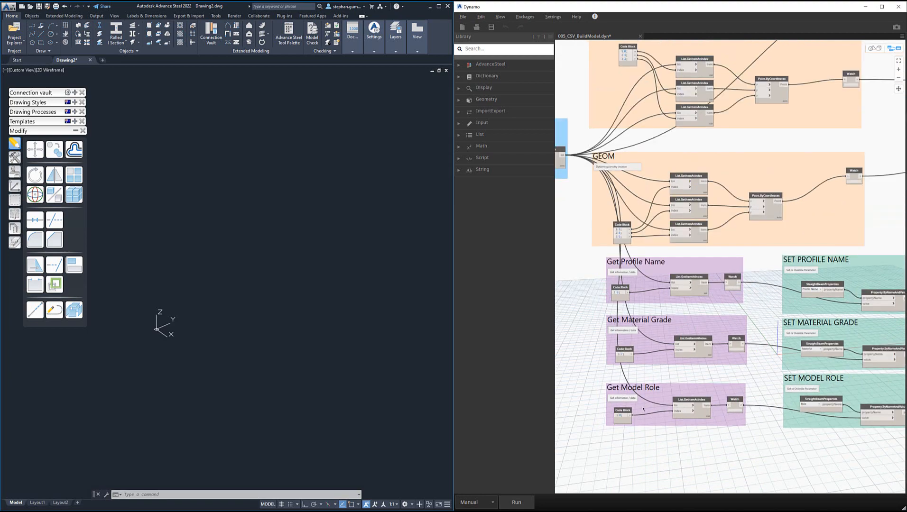
- Examine the Get Insert Position group and the refAxis and other inputs of StraightBeam.ByStartPointEndPoint in the CREATE BEAM group
middle_drag(757, 239, 631, 335)
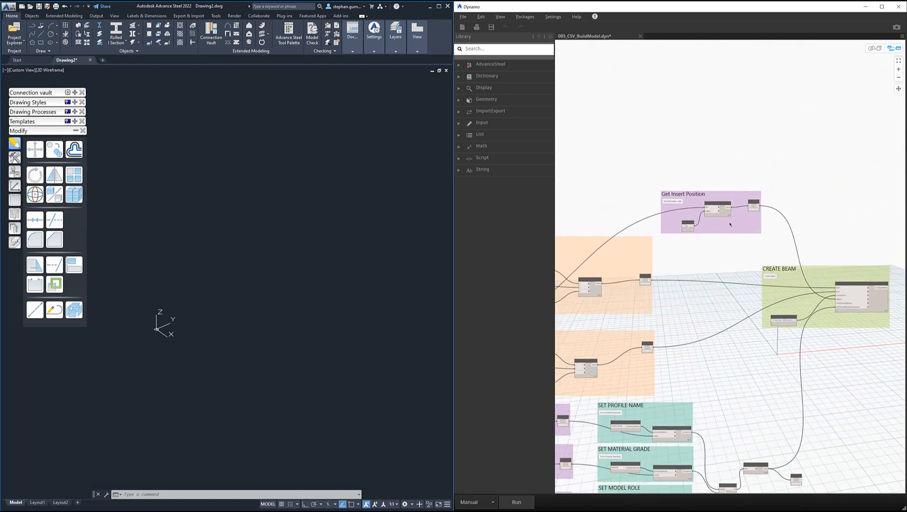
scroll(734, 206, up, 3)
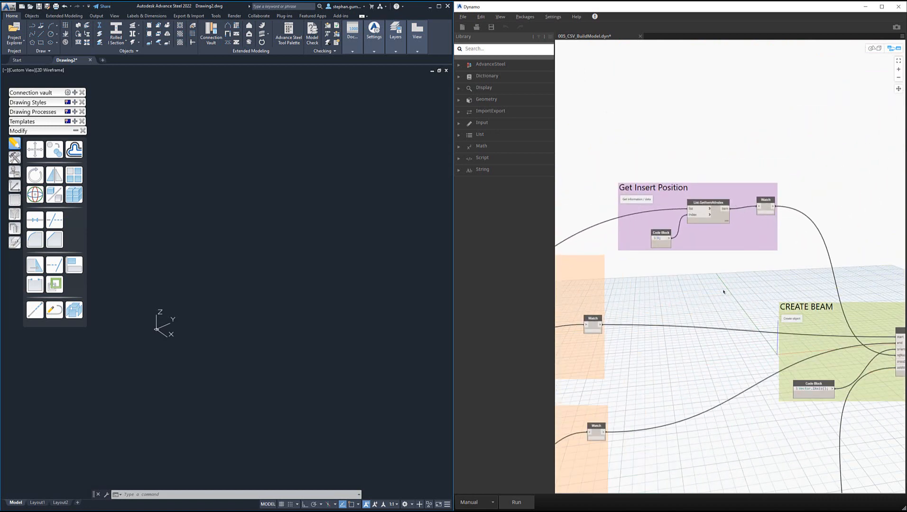
middle_drag(724, 292, 698, 271)
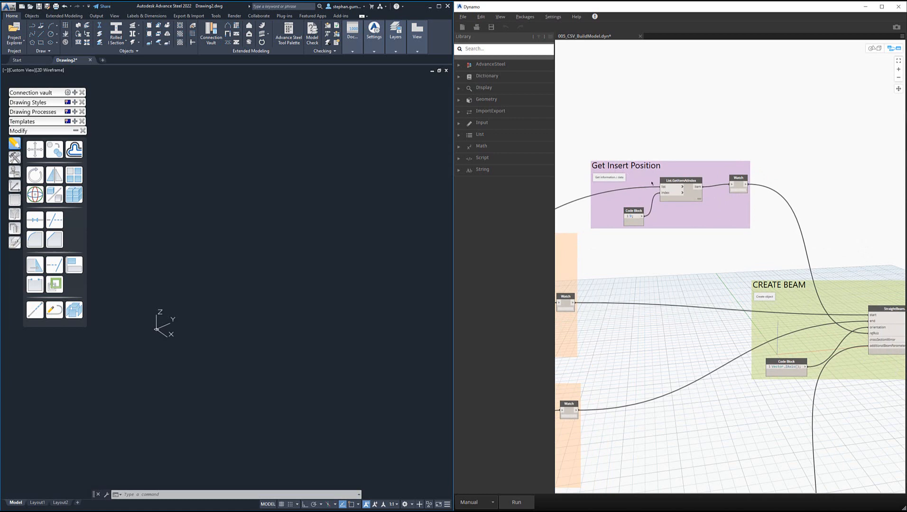
scroll(771, 324, up, 2)
middle_drag(842, 335, 584, 328)
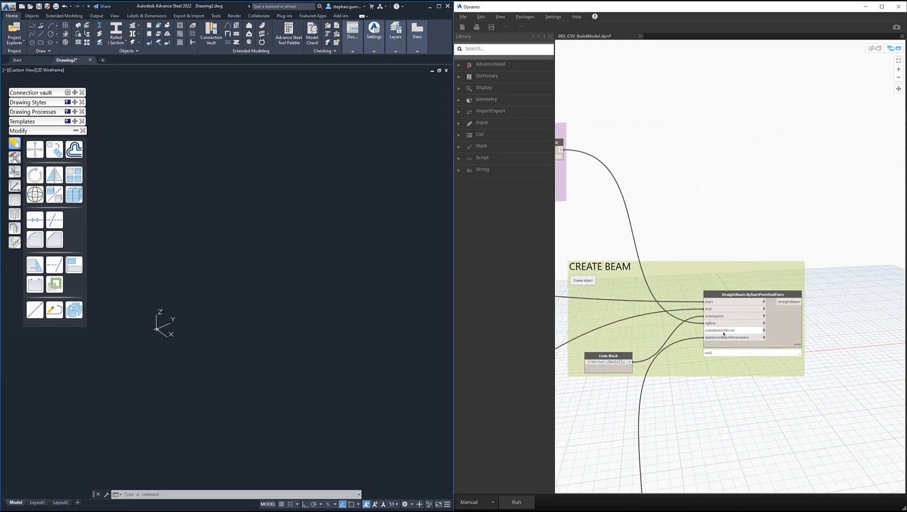
scroll(726, 328, up, 1)
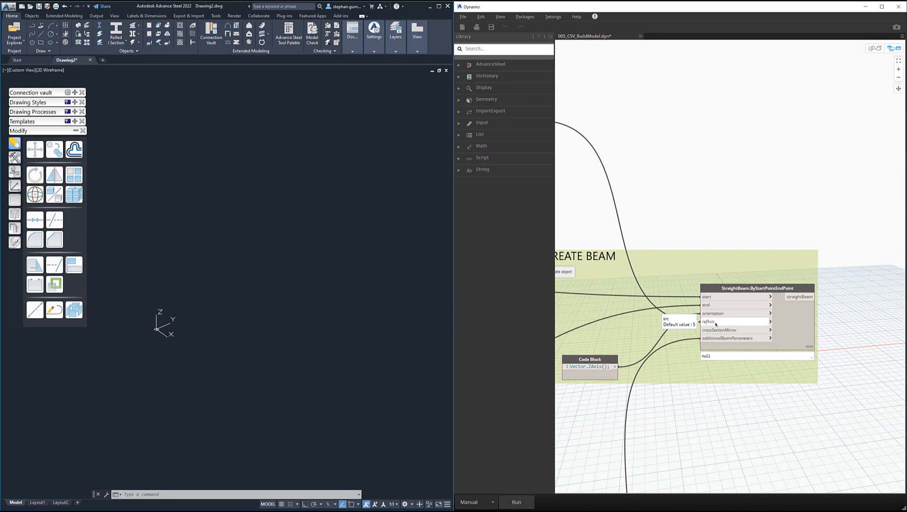
scroll(669, 223, down, 6)
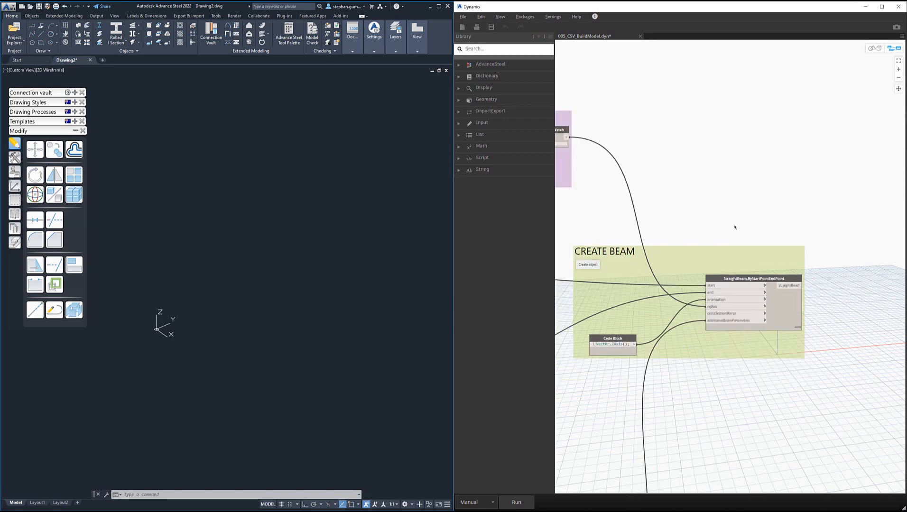
- Run the complete Dynamo graph to generate the beams from the CSV data
middle_drag(659, 222, 761, 217)
scroll(676, 256, down, 1)
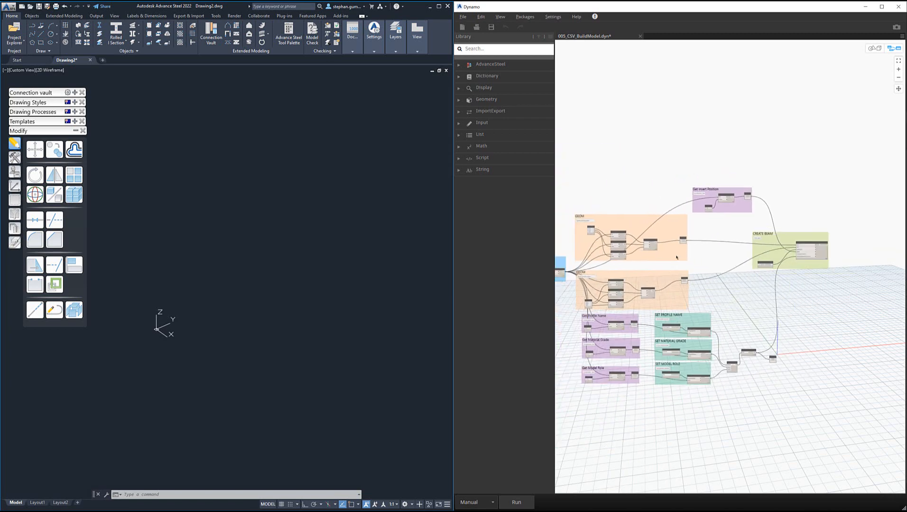
middle_drag(676, 257, 752, 244)
middle_drag(665, 288, 719, 281)
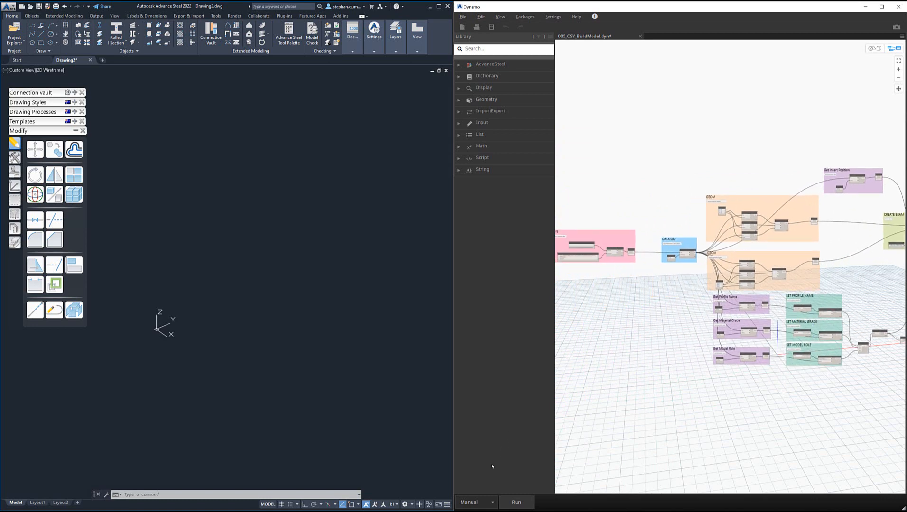
click(517, 502)
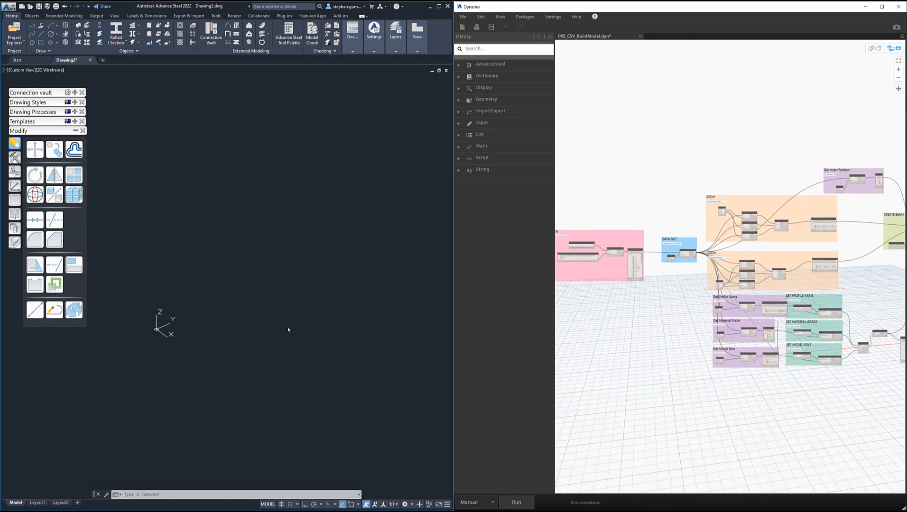
- Switch to the Advance Steel drawing and inspect the generated beams up close
scroll(618, 258, up, 3)
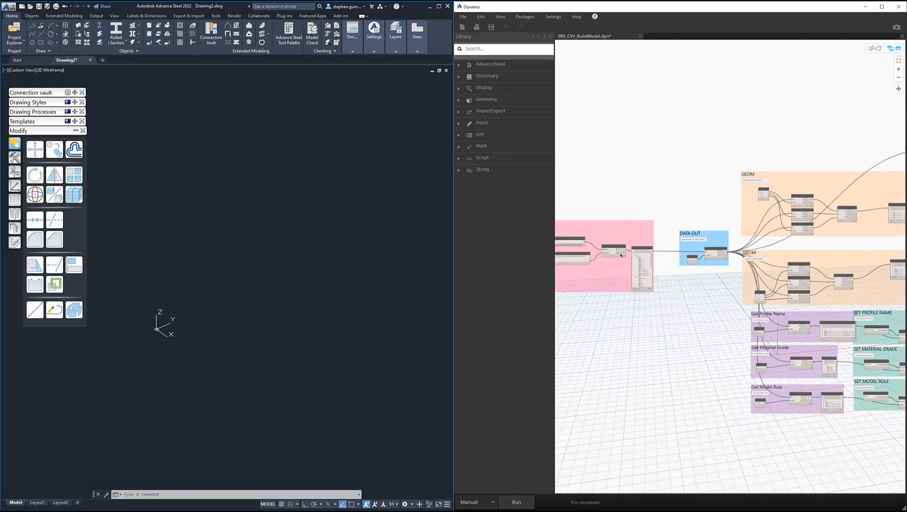
click(293, 297)
scroll(166, 347, up, 8)
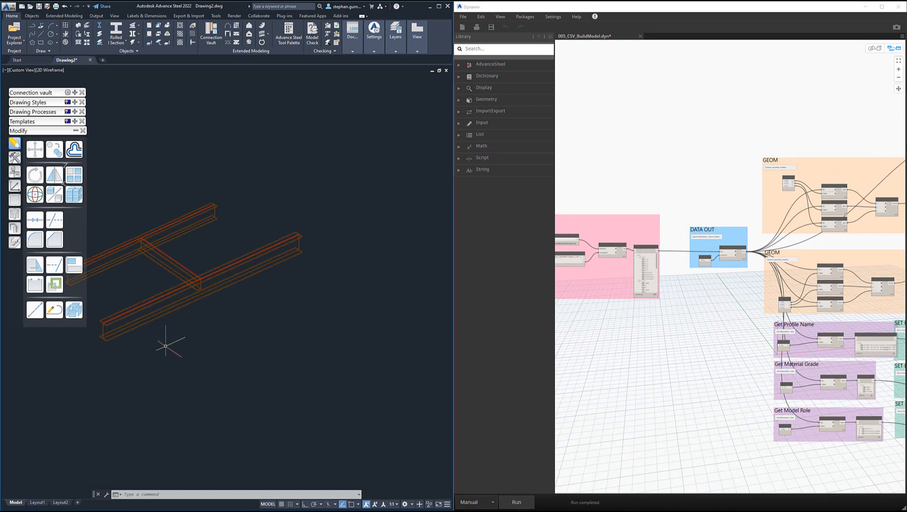
middle_drag(171, 347, 252, 354)
scroll(176, 291, up, 2)
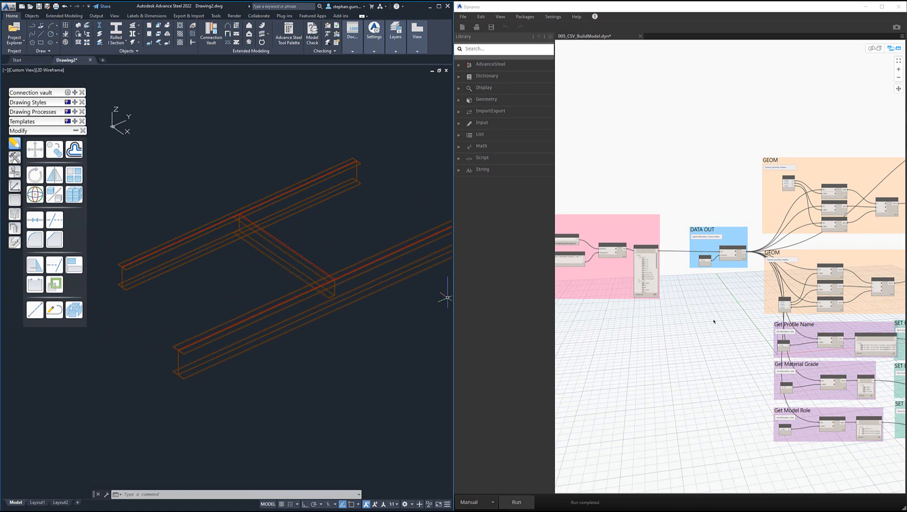
- Return to Dynamo and read through the imported CSV lists in the Watch node after Data.ImportCSV
scroll(617, 317, down, 2)
middle_drag(617, 318, 648, 328)
scroll(673, 291, up, 5)
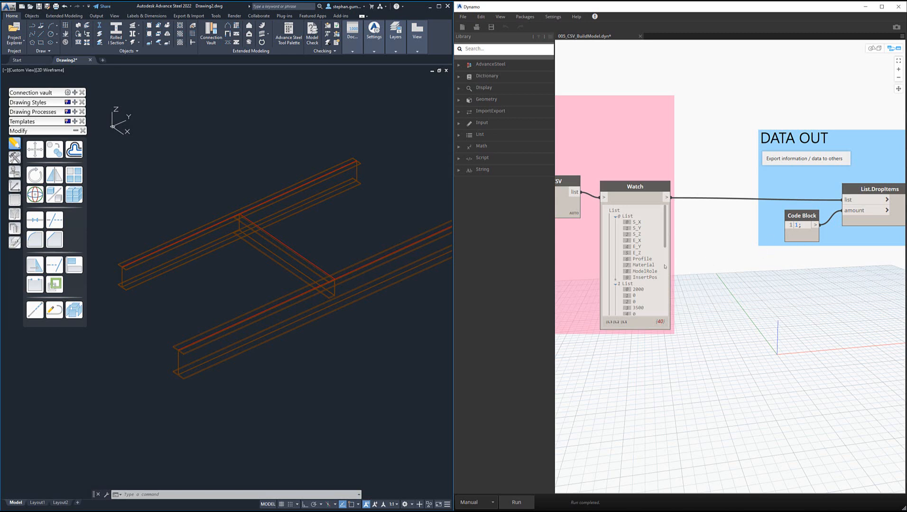
scroll(666, 246, down, 3)
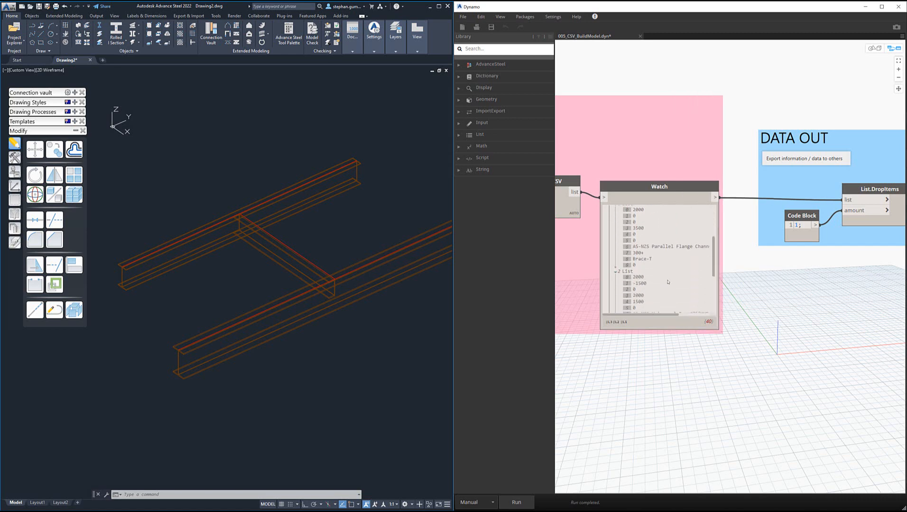
scroll(672, 255, up, 3)
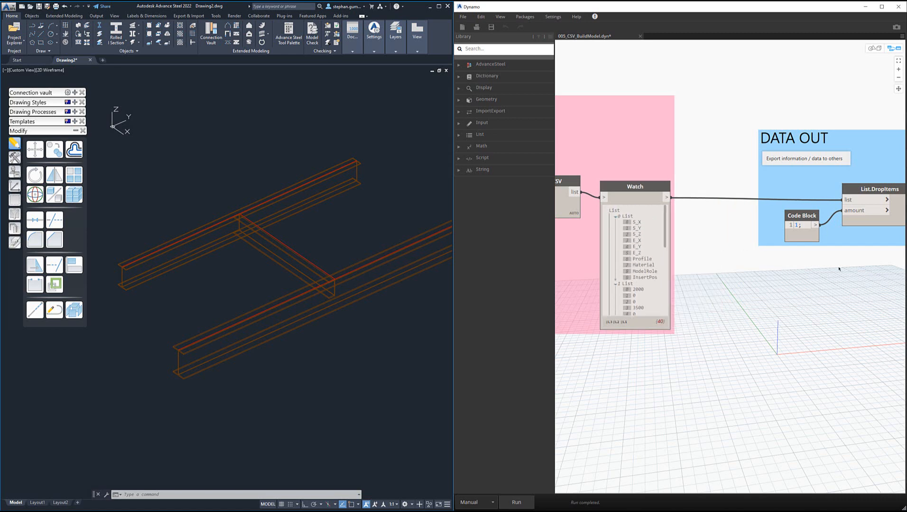
- Check the lacing options of the List.DropItems node in the DATA OUT group without changing them
scroll(701, 280, down, 3)
middle_drag(701, 281, 741, 278)
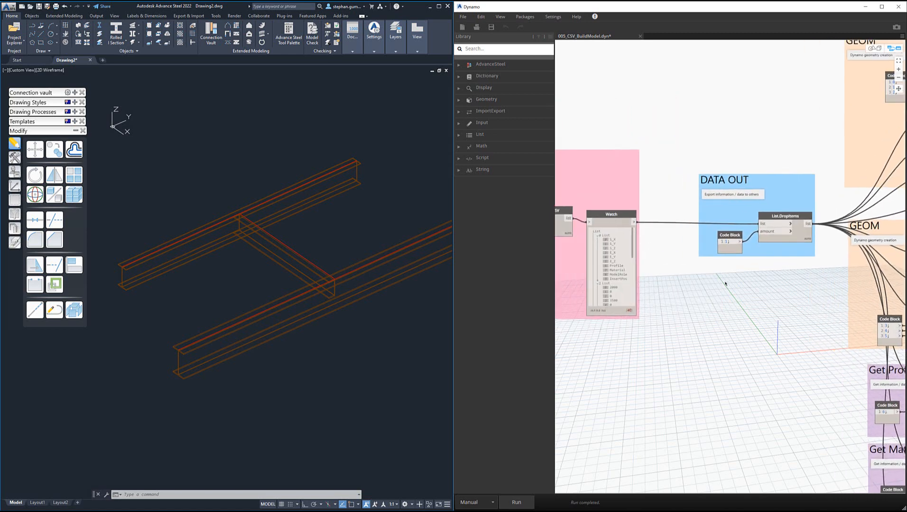
click(781, 217)
right_click(781, 217)
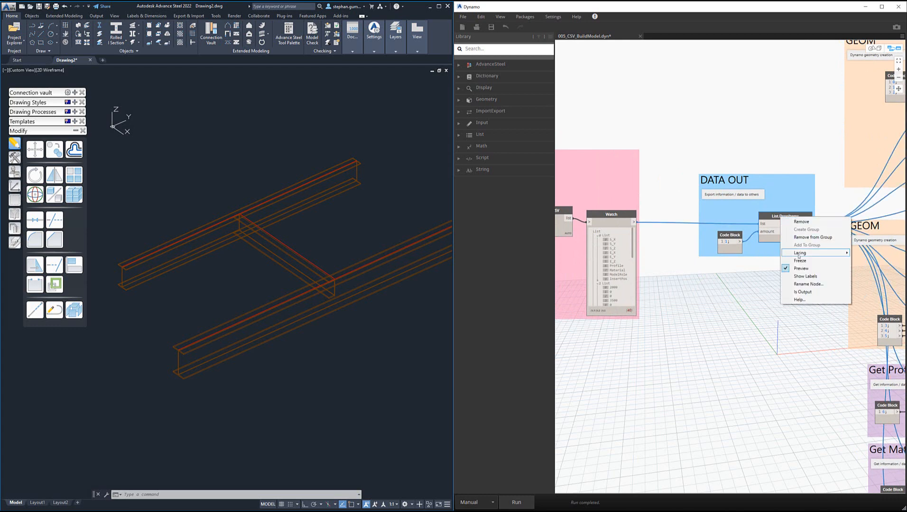
mouse_move(799, 257)
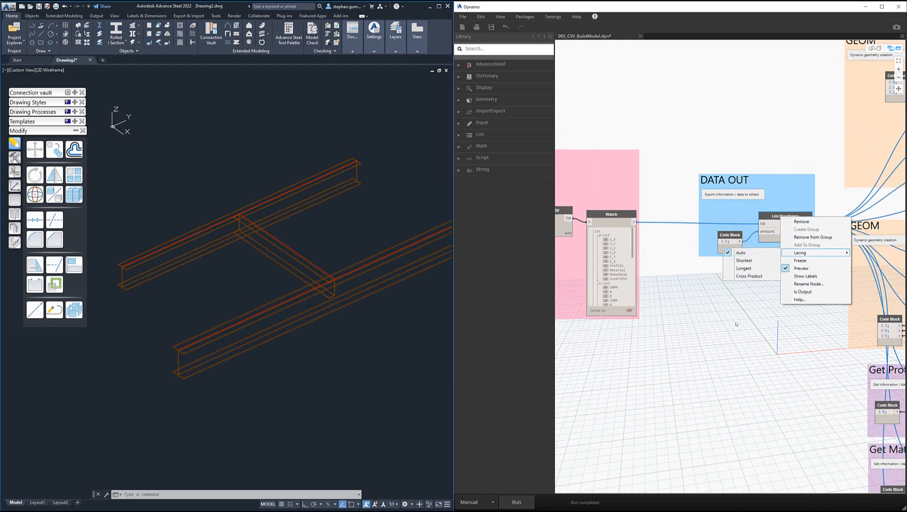
click(722, 308)
- Check the lacing setting of the first List.GetItemAtIndex node in the upper GEOM group, leaving it as is
middle_drag(757, 297, 582, 360)
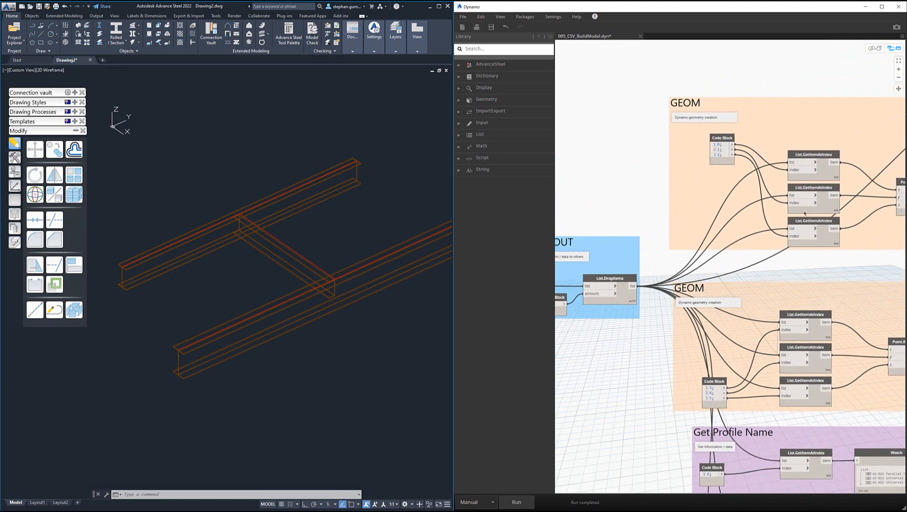
click(823, 156)
right_click(822, 157)
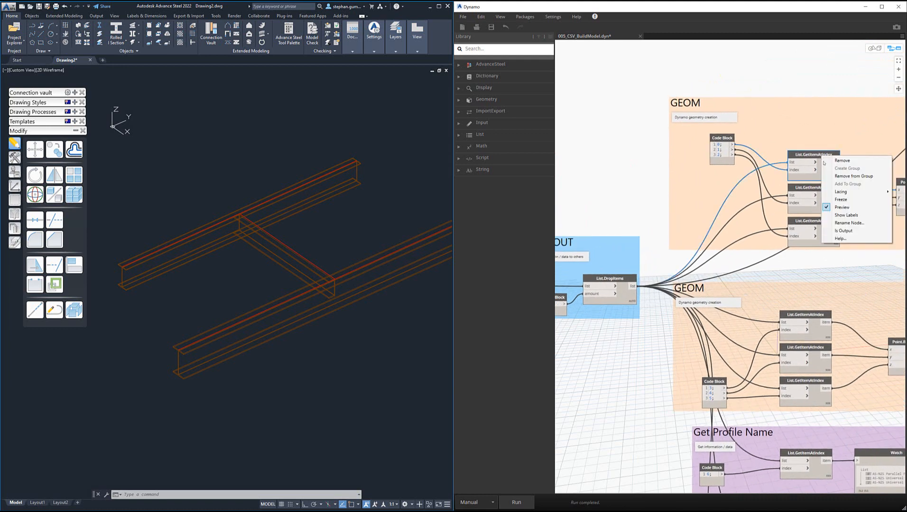
mouse_move(840, 194)
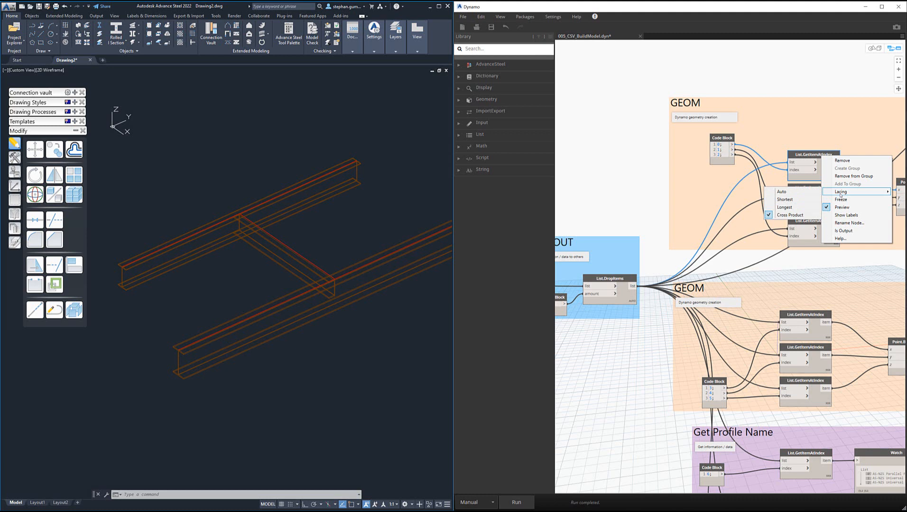
click(638, 333)
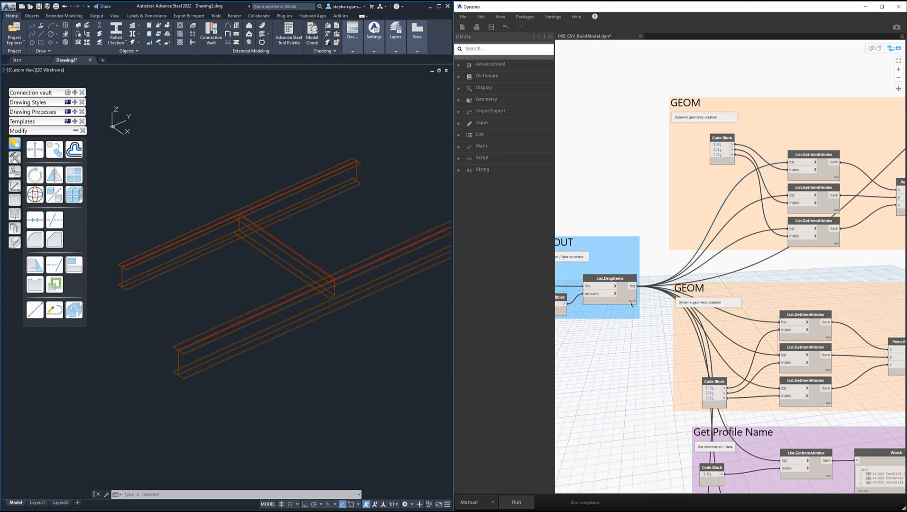
- Pin the output preview of List.DropItems open and review the point lists in the Watch nodes of both GEOM groups
click(632, 308)
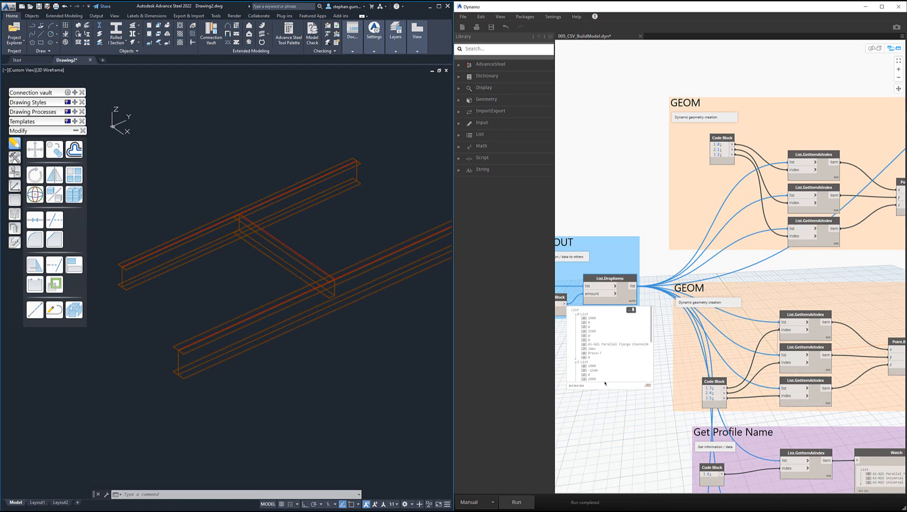
middle_drag(852, 239, 656, 256)
middle_drag(777, 258, 679, 265)
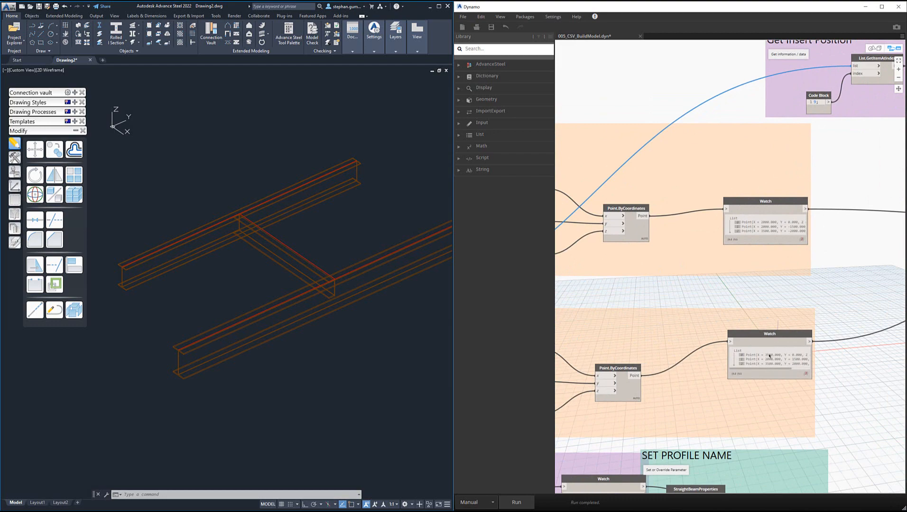
- Move the Get Profile Name, Get Material Grade and Get Model Role groups together slightly away from the SET groups to clear the overlap
scroll(823, 379, down, 5)
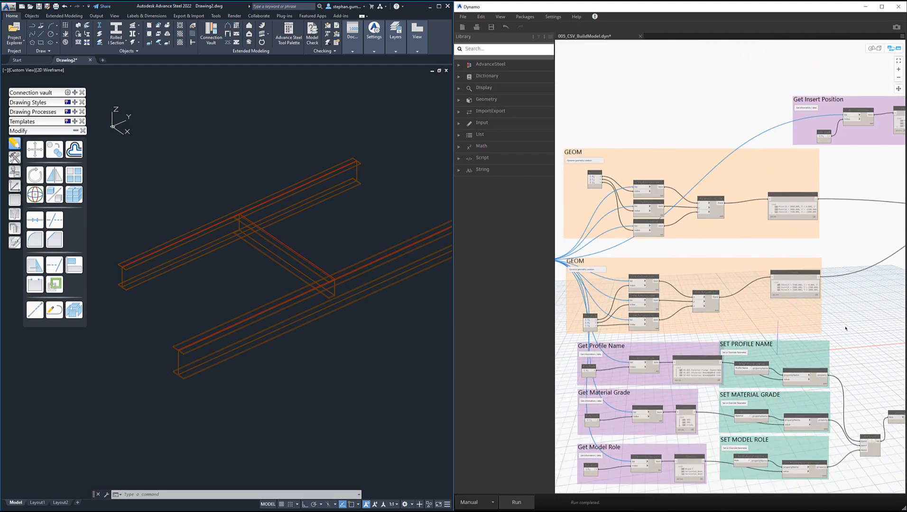
middle_drag(846, 328, 829, 281)
middle_drag(823, 332, 805, 254)
scroll(830, 283, up, 2)
scroll(805, 254, down, 2)
scroll(805, 253, down, 2)
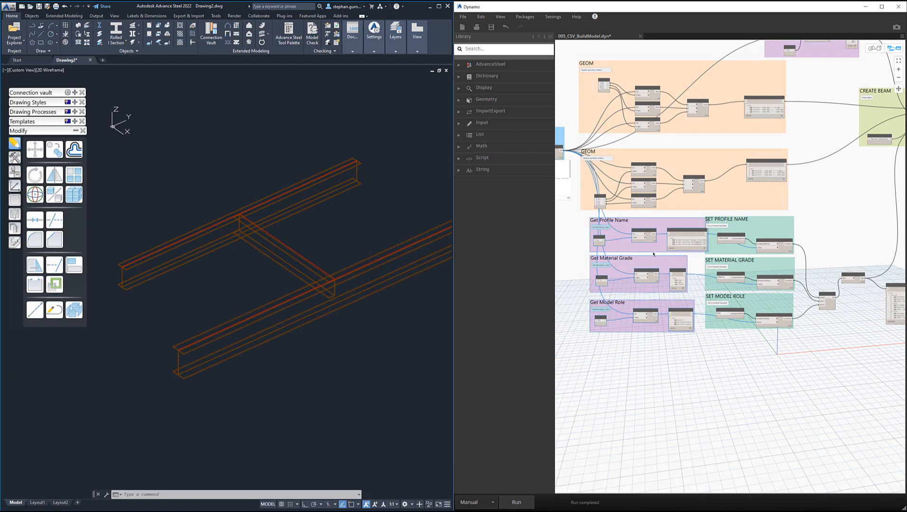
drag(661, 254, 649, 256)
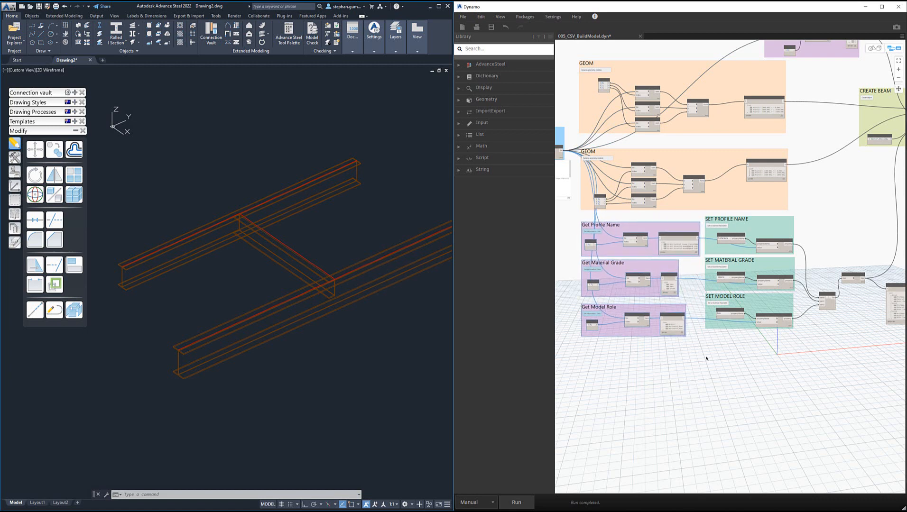
click(730, 339)
- Examine the StraightBeamProperties and Property.ByNameAndValue nodes in the SET PROFILE NAME, SET MATERIAL GRADE and SET MODEL ROLE groups
scroll(731, 340, down, 3)
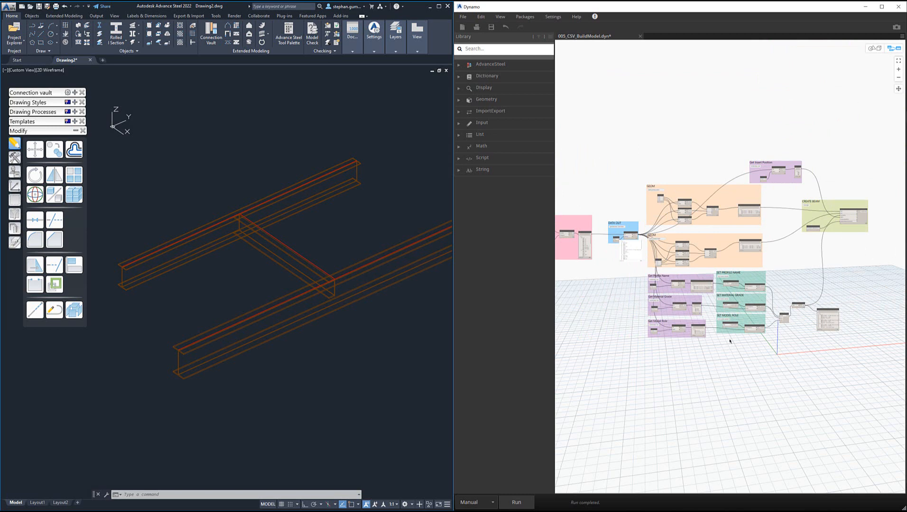
scroll(698, 314, up, 3)
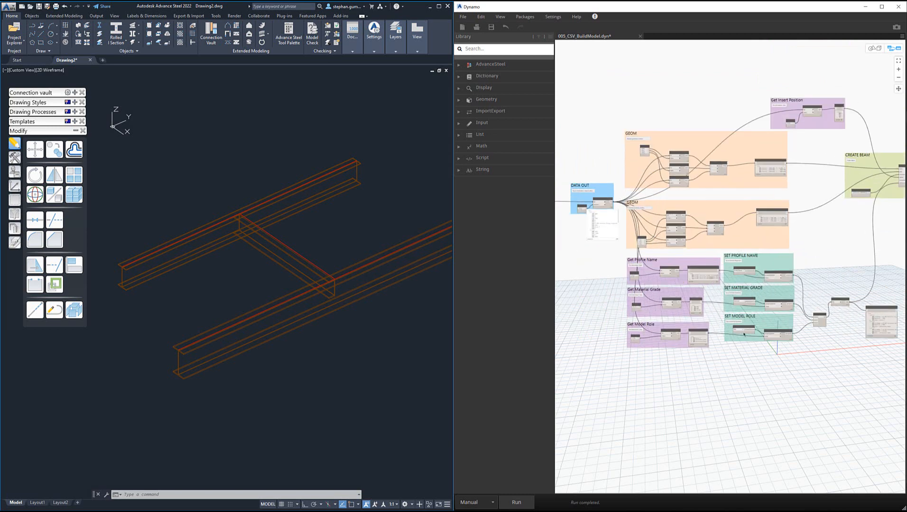
scroll(632, 323, up, 3)
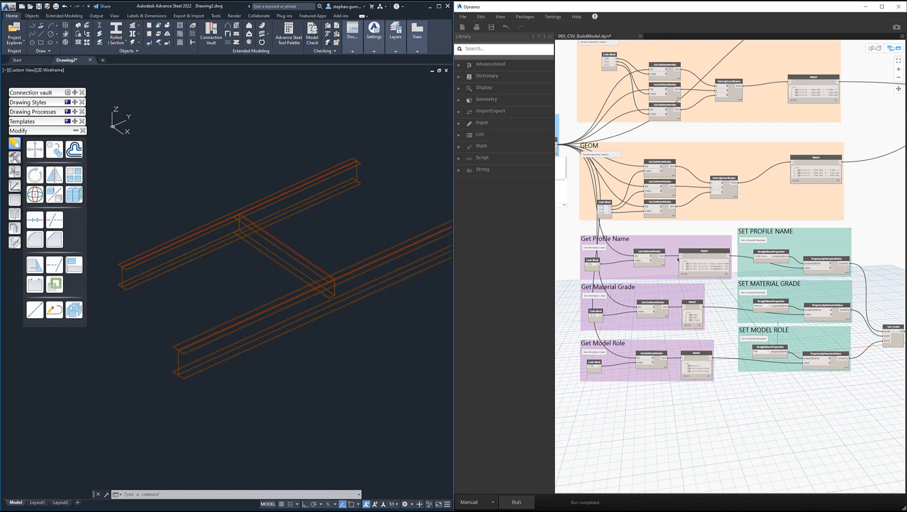
mouse_move(804, 274)
scroll(811, 272, up, 5)
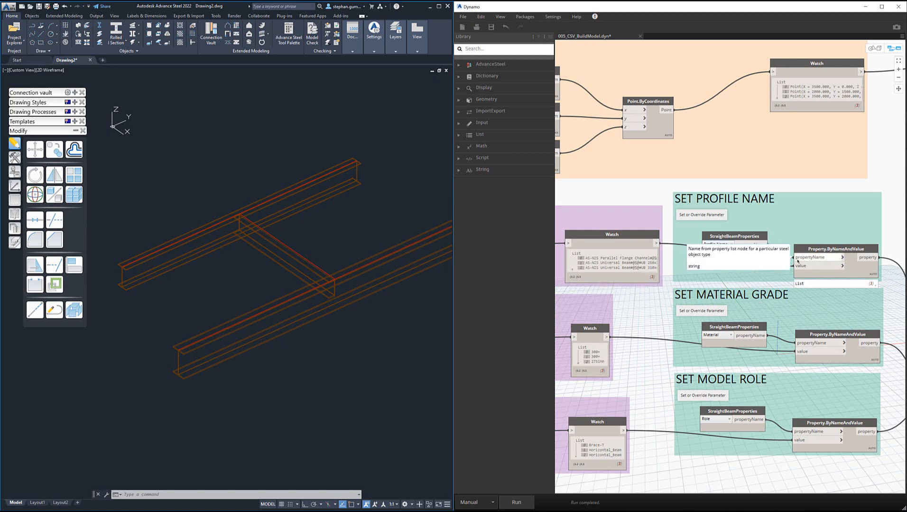
- Pin the output preview of the List Create node open for comparison with the transposed list in the Watch node
scroll(728, 249, down, 3)
middle_drag(720, 270, 546, 229)
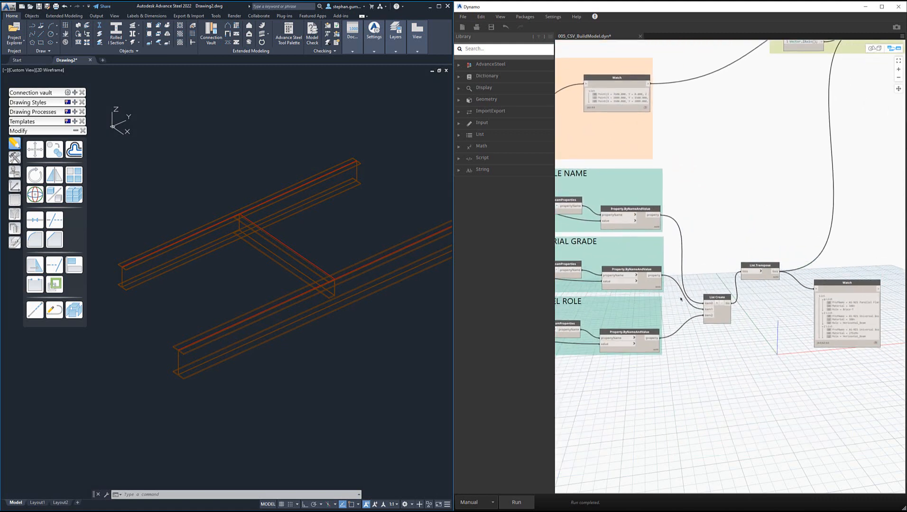
scroll(678, 297, up, 3)
middle_drag(760, 316, 695, 328)
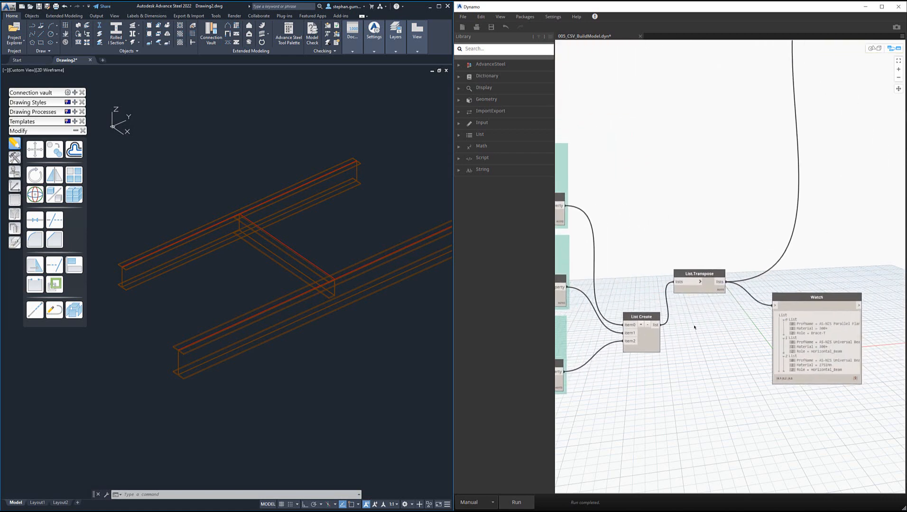
mouse_move(657, 353)
click(656, 357)
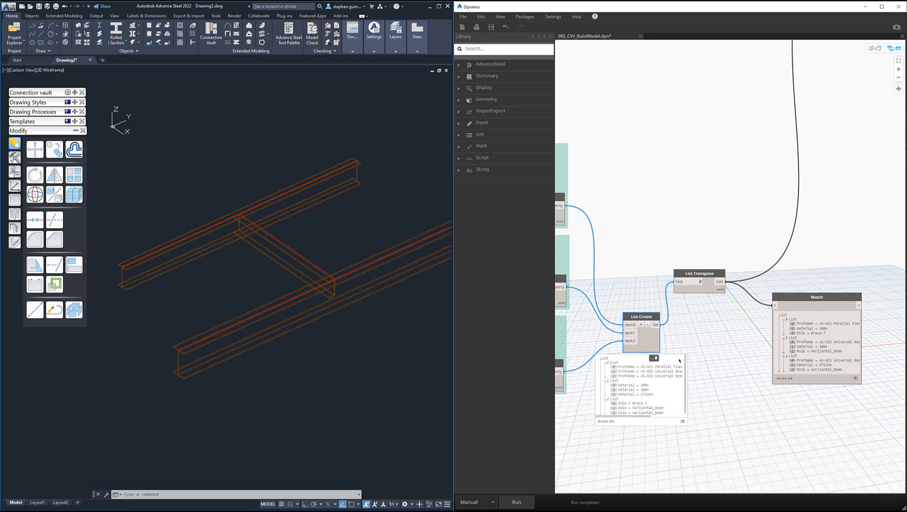
click(656, 360)
click(702, 338)
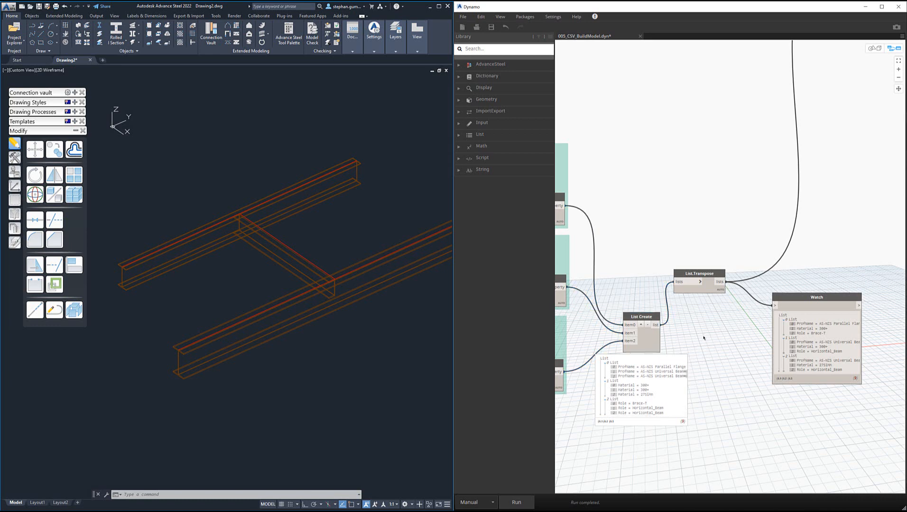
- Trace the beam properties from the SET groups through List Create and List.Transpose to the StraightBeam.ByStartPointEndPoint node in CREATE BEAM
middle_drag(709, 332, 796, 325)
scroll(757, 346, down, 2)
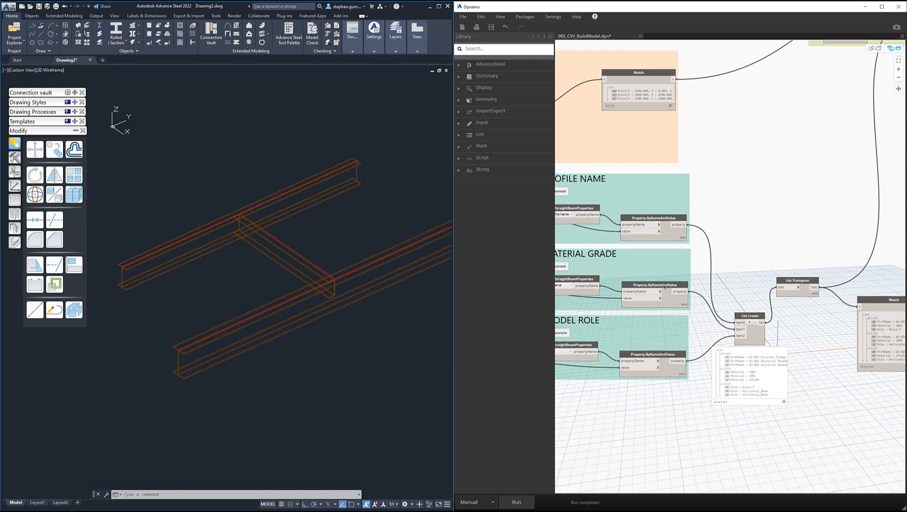
middle_drag(821, 306, 777, 300)
scroll(777, 300, up, 3)
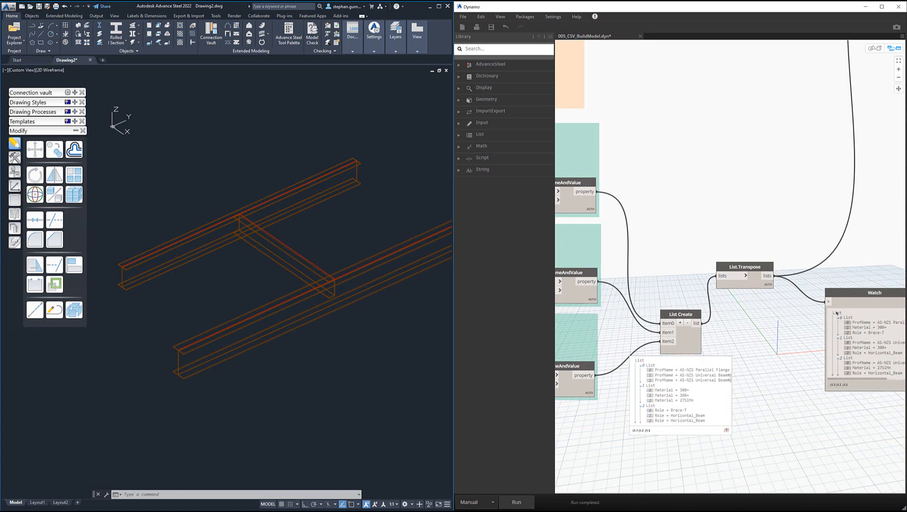
scroll(744, 307, down, 6)
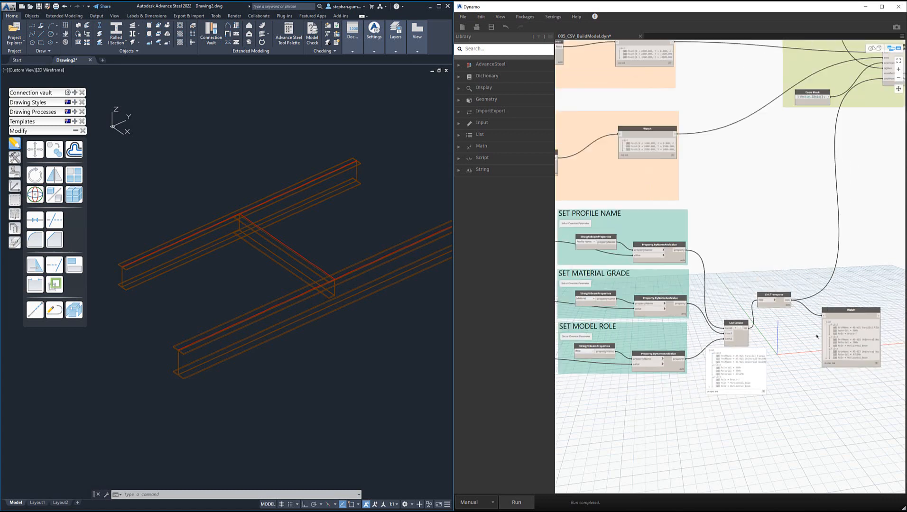
scroll(747, 229, up, 5)
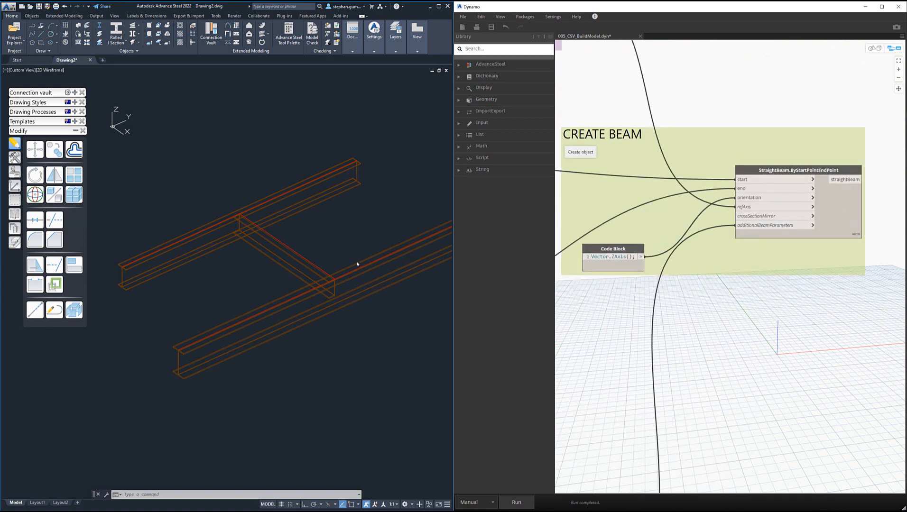
scroll(646, 343, down, 5)
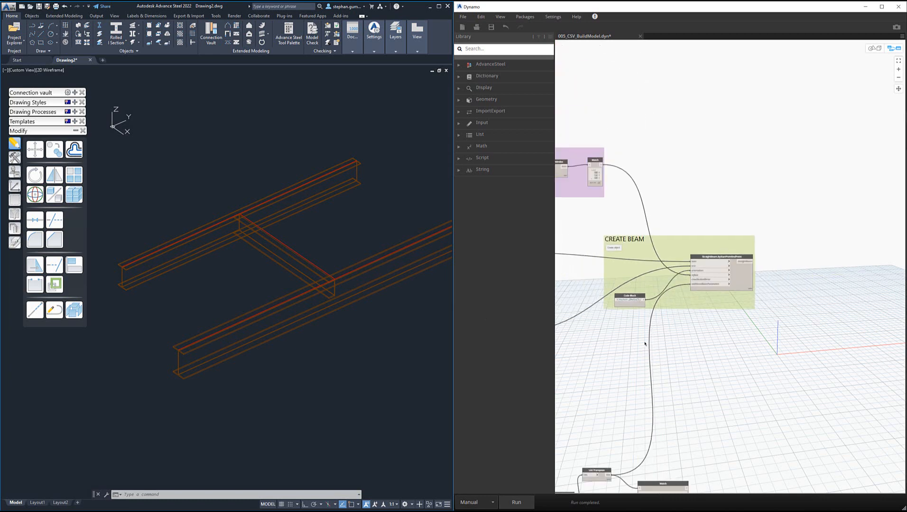
middle_drag(699, 357, 811, 325)
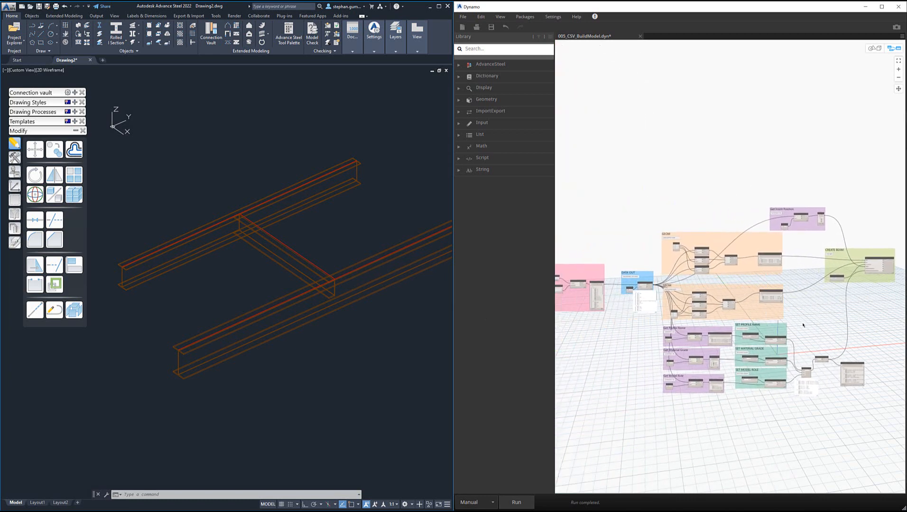